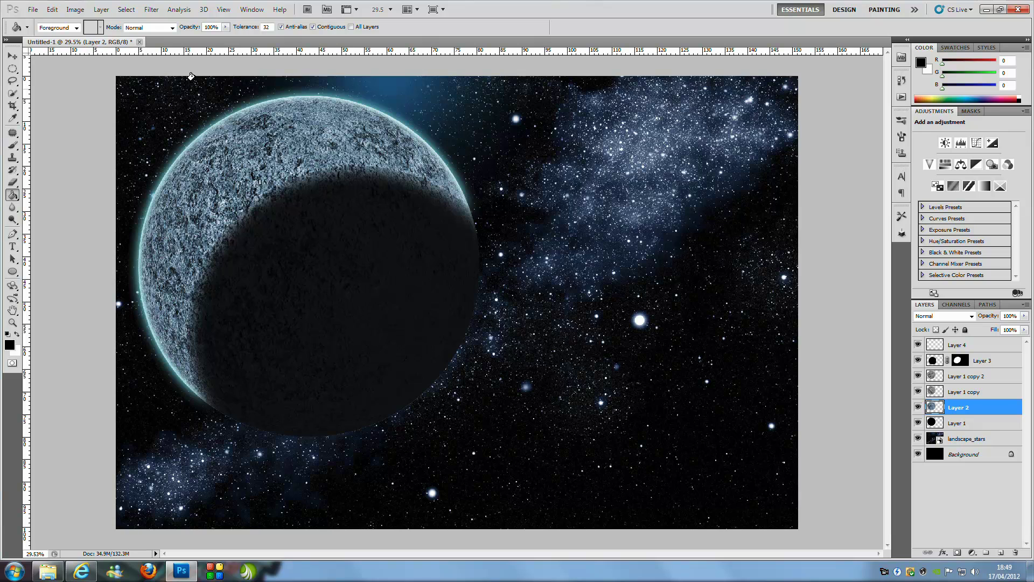
- Open the planet_texture.jpg image from the file explorer as a separate document
{"action": "left_click", "coordinate": [33, 10]}
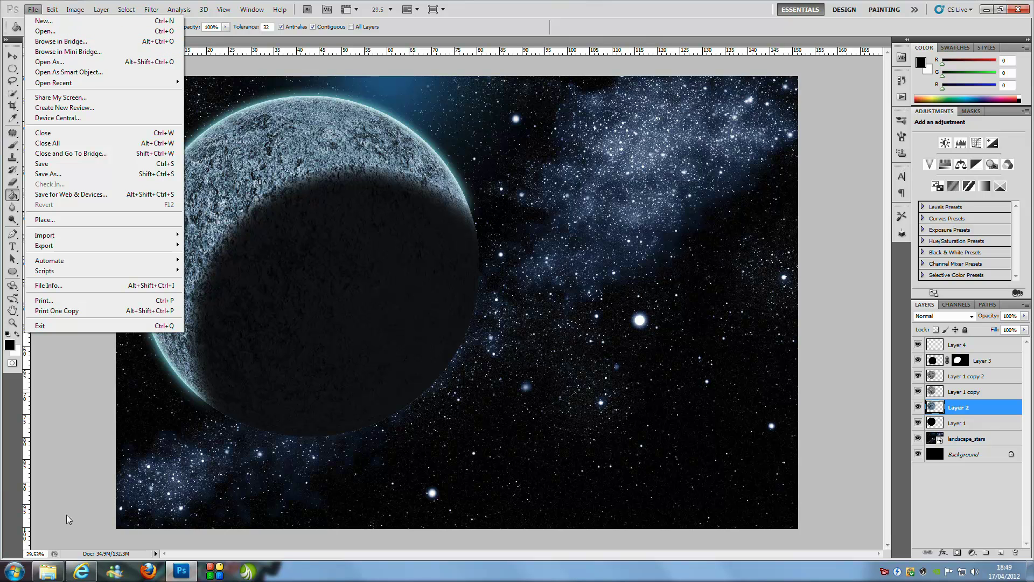
{"action": "left_click", "coordinate": [49, 572]}
{"action": "left_click_drag", "start_coordinate": [124, 118], "coordinate": [333, 81]}
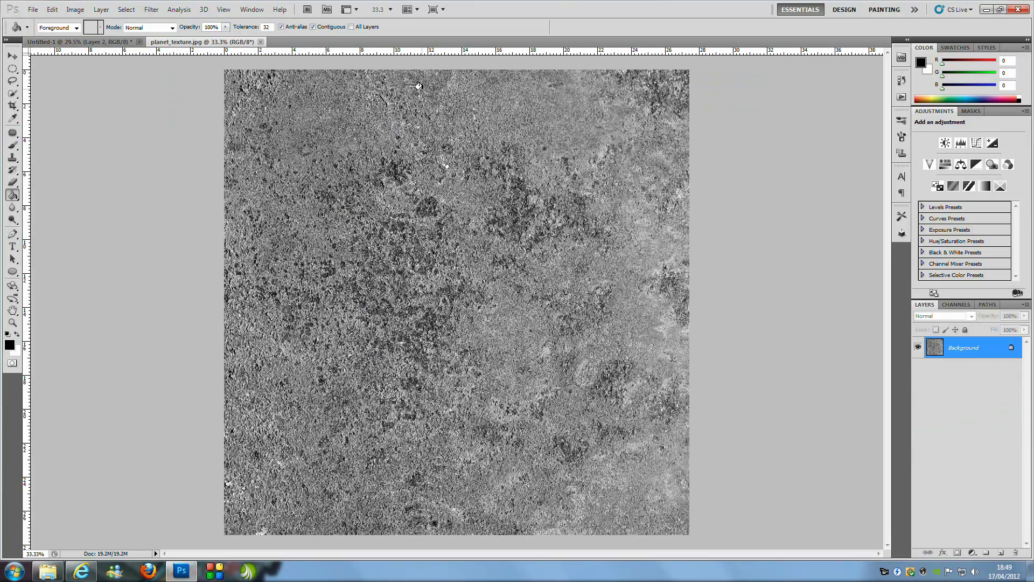
- Copy a circular Elliptical Marquee area, about two-thirds of the texture's width, to a new layer and hide the Background layer
{"action": "left_click", "coordinate": [12, 69]}
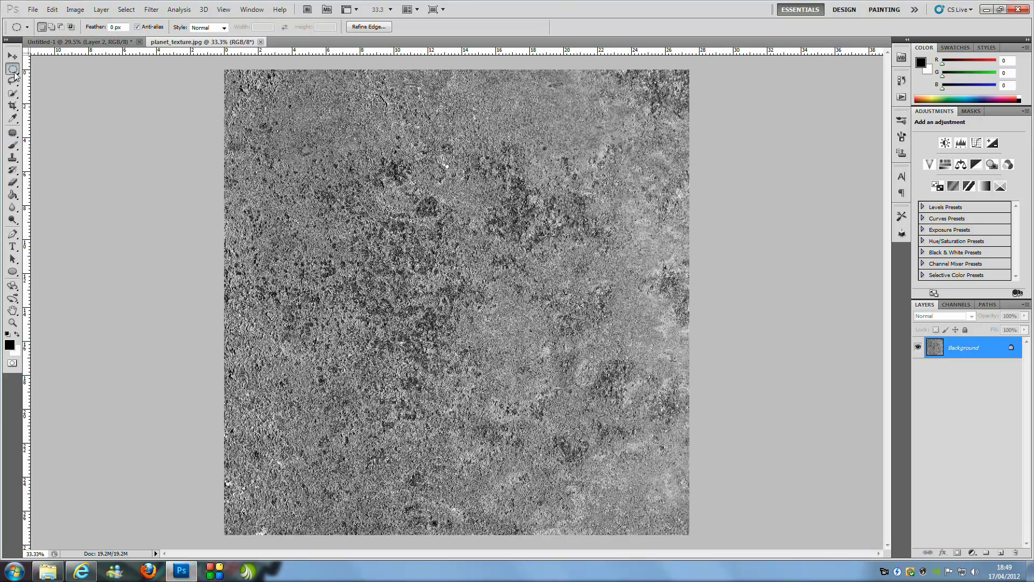
{"action": "left_click_drag", "start_coordinate": [14, 74], "coordinate": [58, 72]}
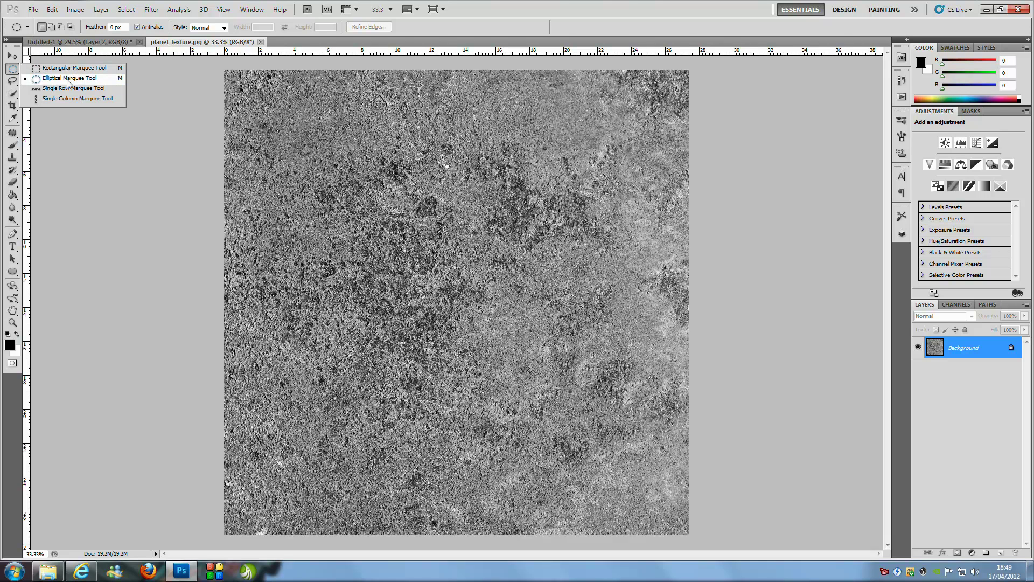
{"action": "left_click", "coordinate": [68, 82]}
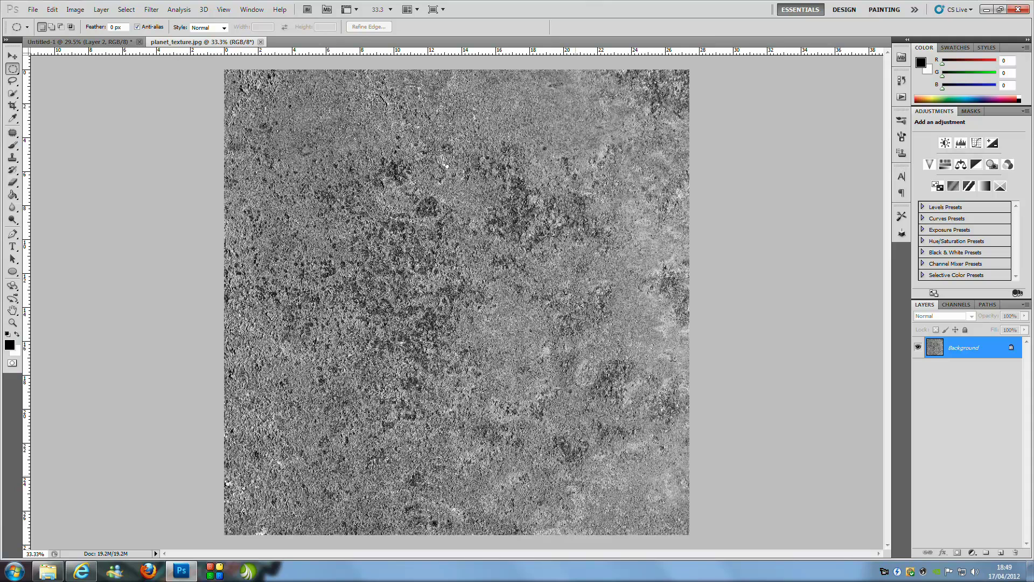
{"action": "left_click_drag", "start_coordinate": [281, 128], "coordinate": [597, 446]}
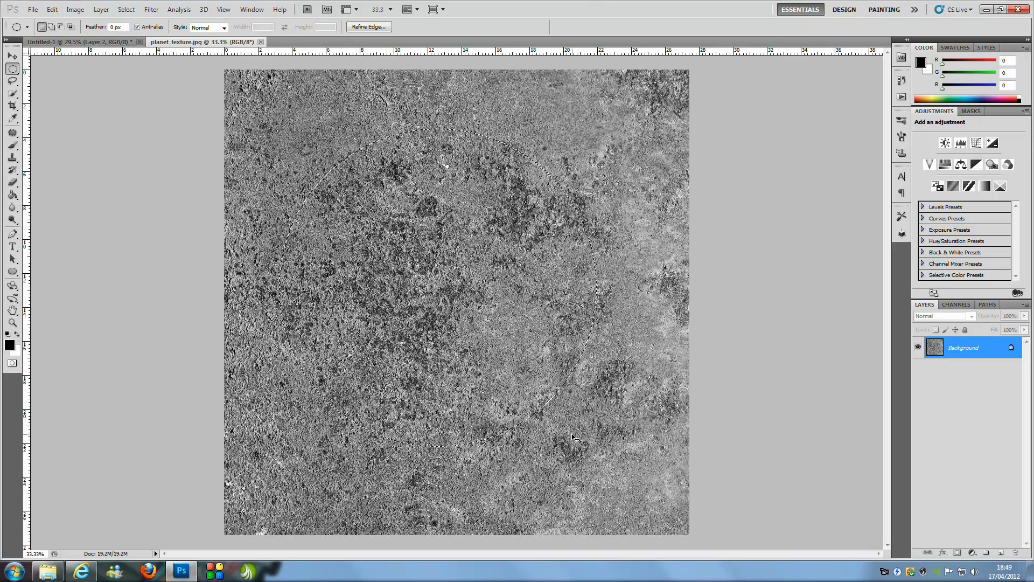
{"action": "key", "text": "ctrl+j"}
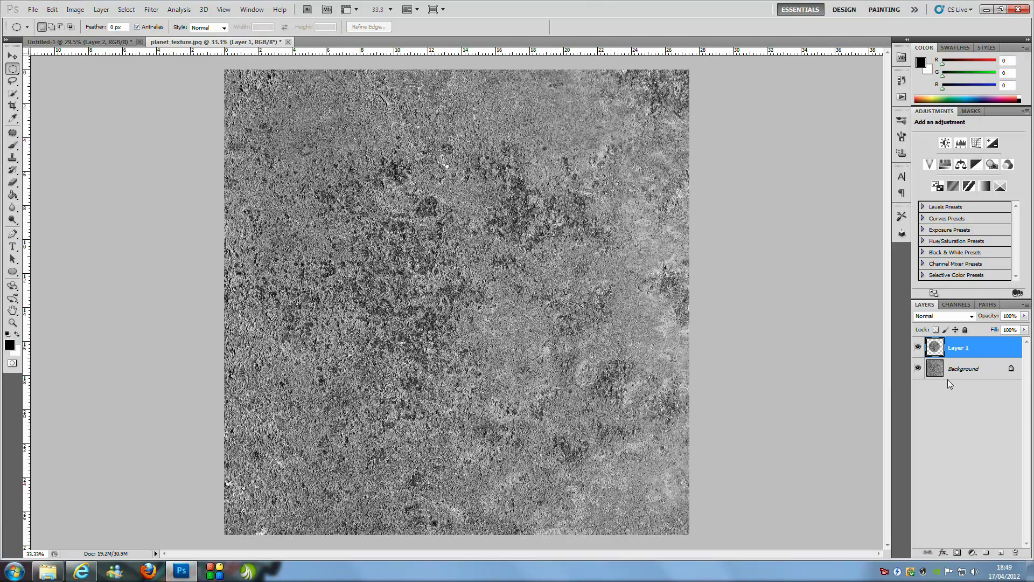
{"action": "left_click", "coordinate": [919, 369]}
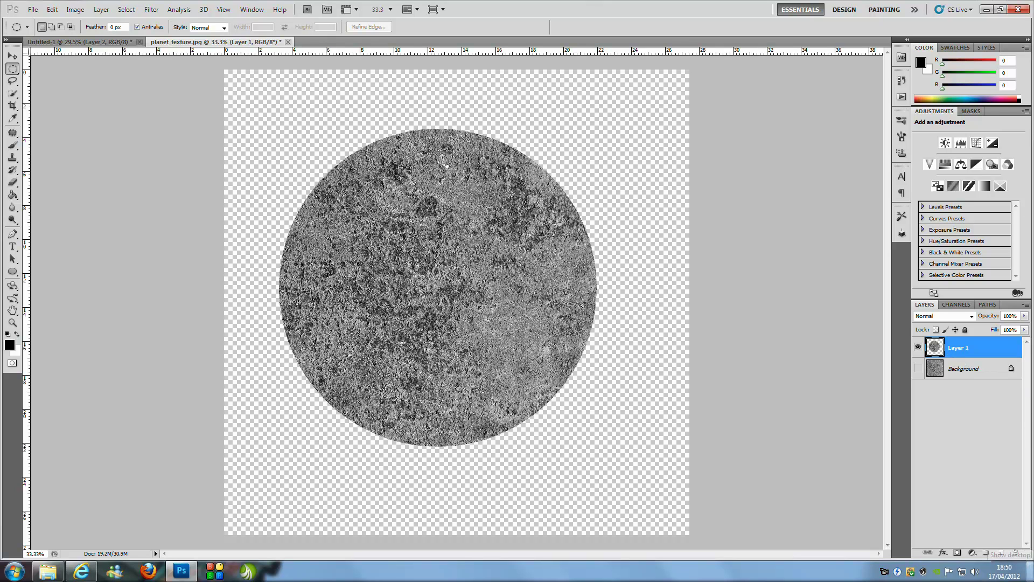
- Add two new layers above the textured circle and fill the circle's outline with black on Layer 3
{"action": "key", "text": "ctrl+shift+alt+n"}
{"action": "key", "text": "ctrl+shift+alt+n"}
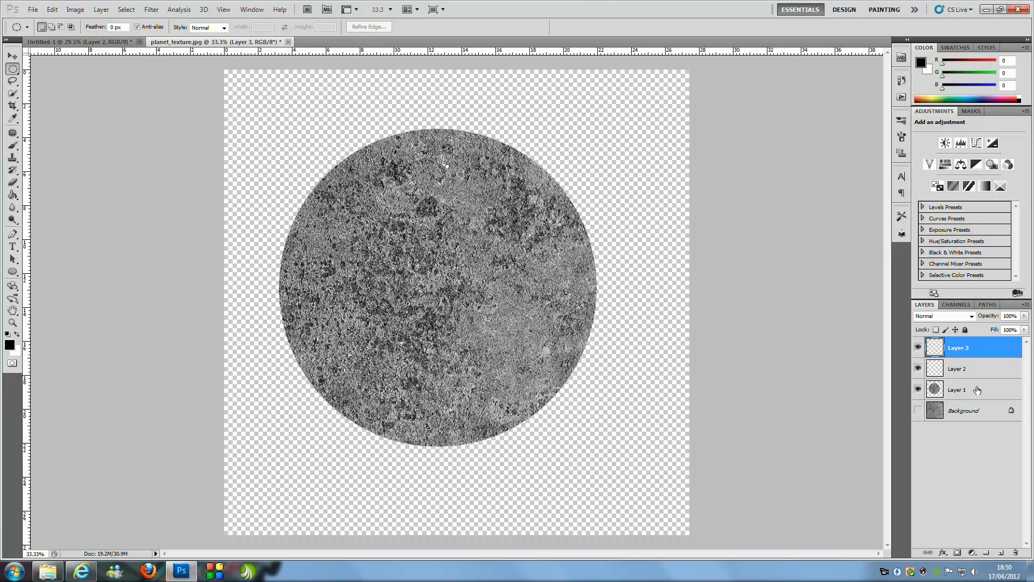
{"action": "left_click", "coordinate": [936, 391], "text": "ctrl"}
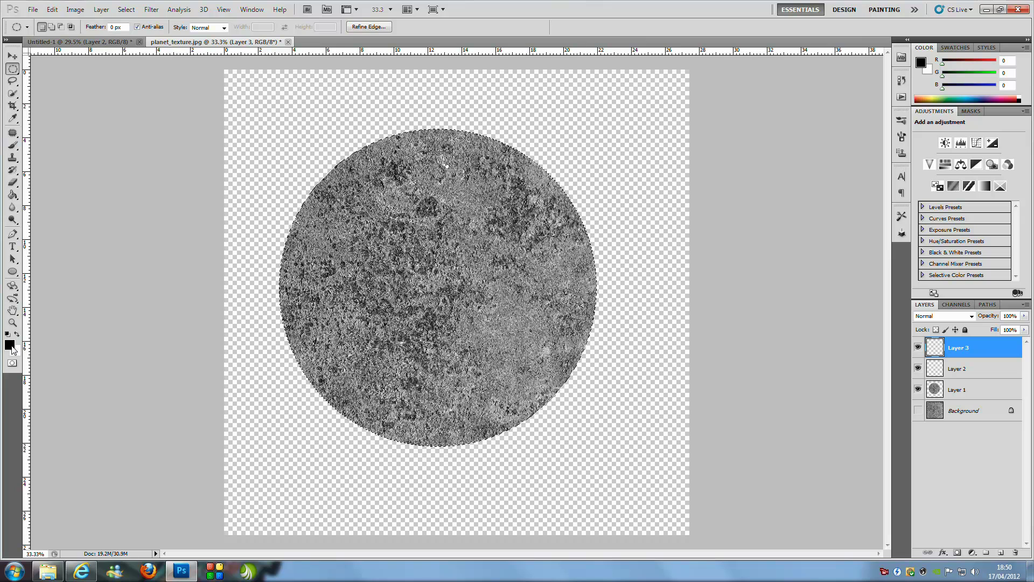
{"action": "left_click", "coordinate": [13, 196]}
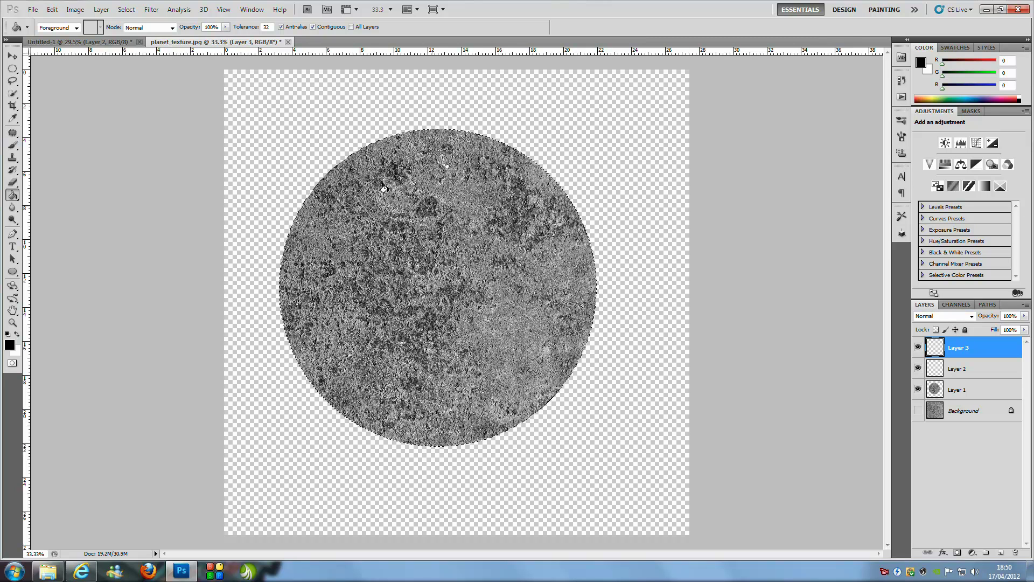
{"action": "left_click", "coordinate": [573, 286]}
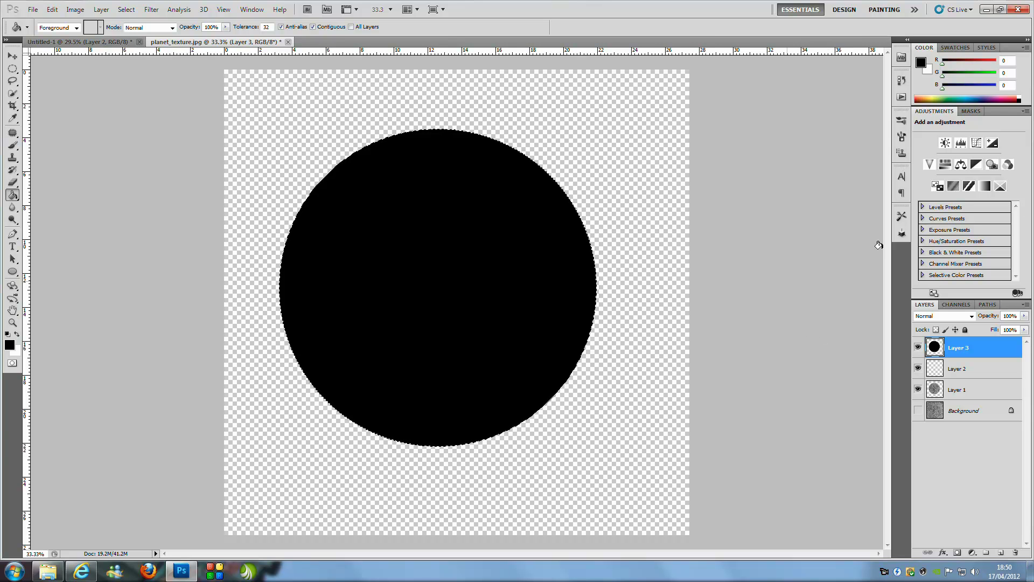
- Fill the same circular selection with black on Layer 2 and move Layer 3 beneath Layer 1
{"action": "left_click", "coordinate": [983, 375]}
{"action": "left_click", "coordinate": [441, 265]}
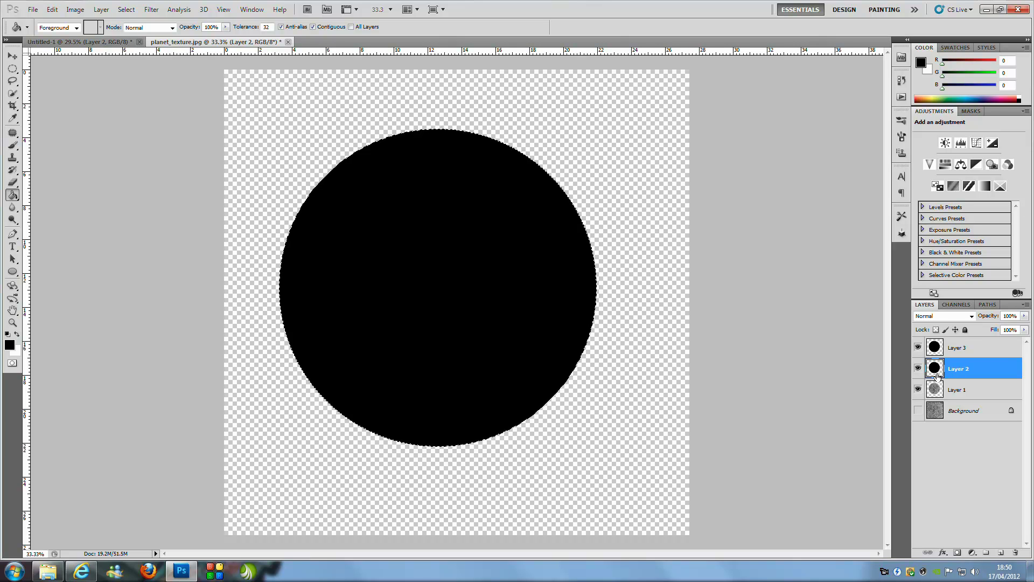
{"action": "left_click_drag", "start_coordinate": [998, 356], "coordinate": [991, 399]}
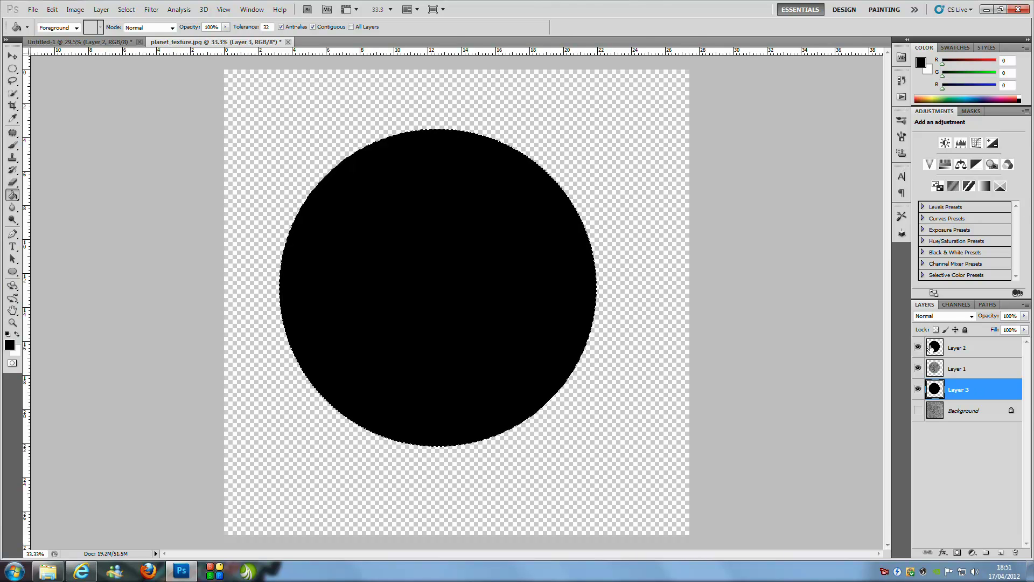
- Apply the Spherize filter to the textured circle on Layer 1 with amount 100% and Normal mode
{"action": "left_click", "coordinate": [947, 371]}
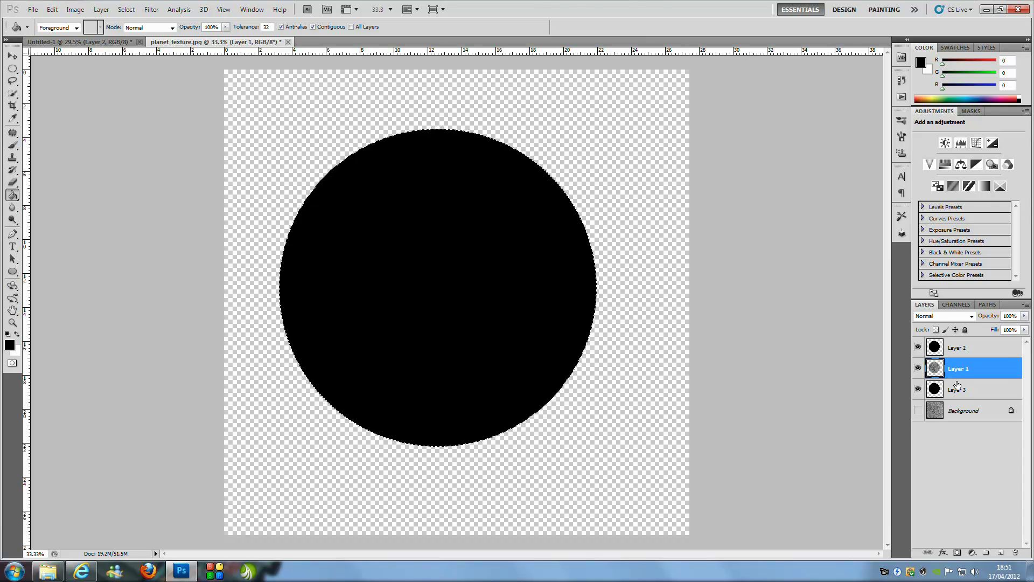
{"action": "left_click", "coordinate": [152, 9]}
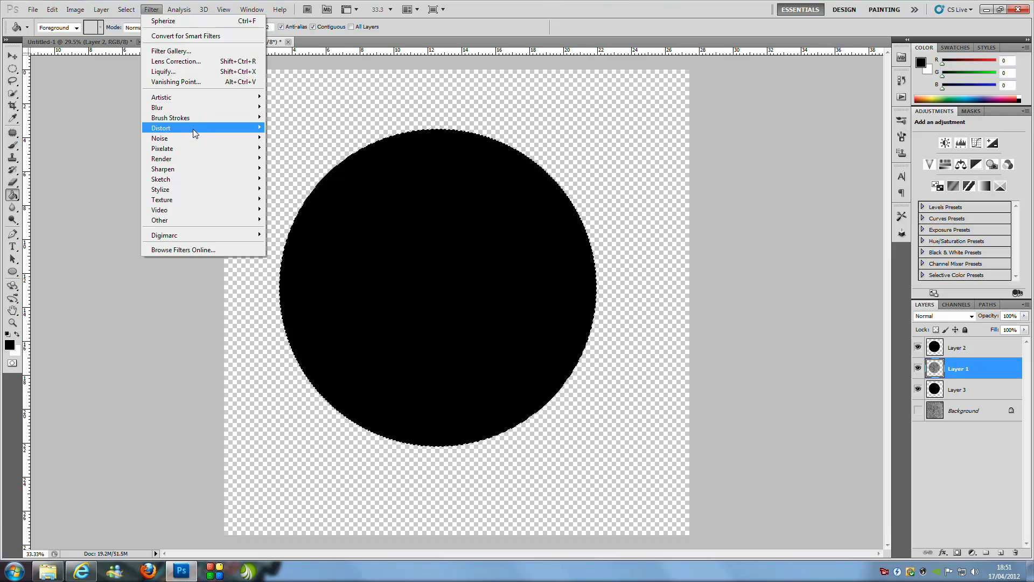
{"action": "mouse_move", "coordinate": [193, 128]}
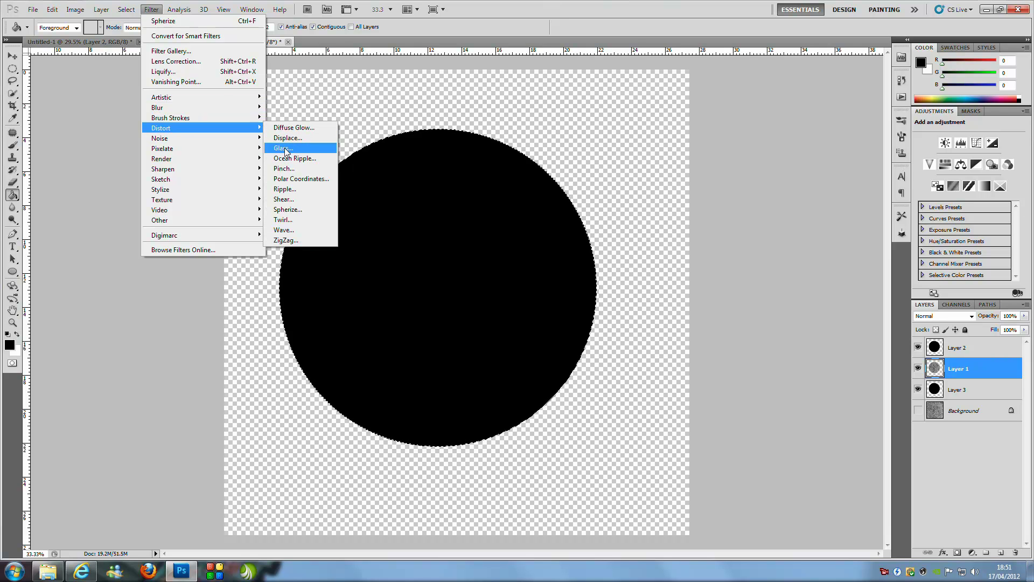
{"action": "left_click", "coordinate": [291, 211]}
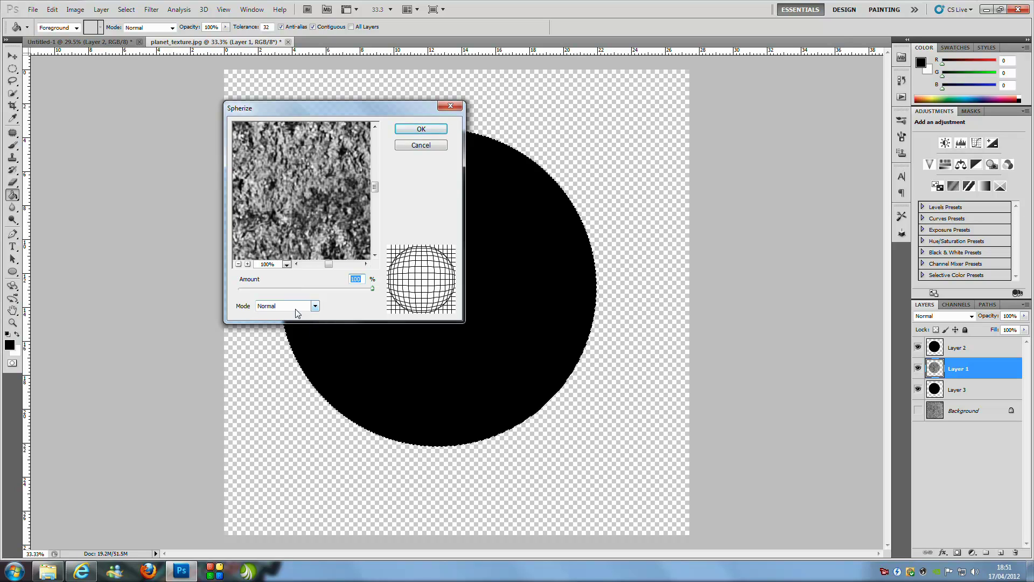
{"action": "left_click", "coordinate": [421, 129]}
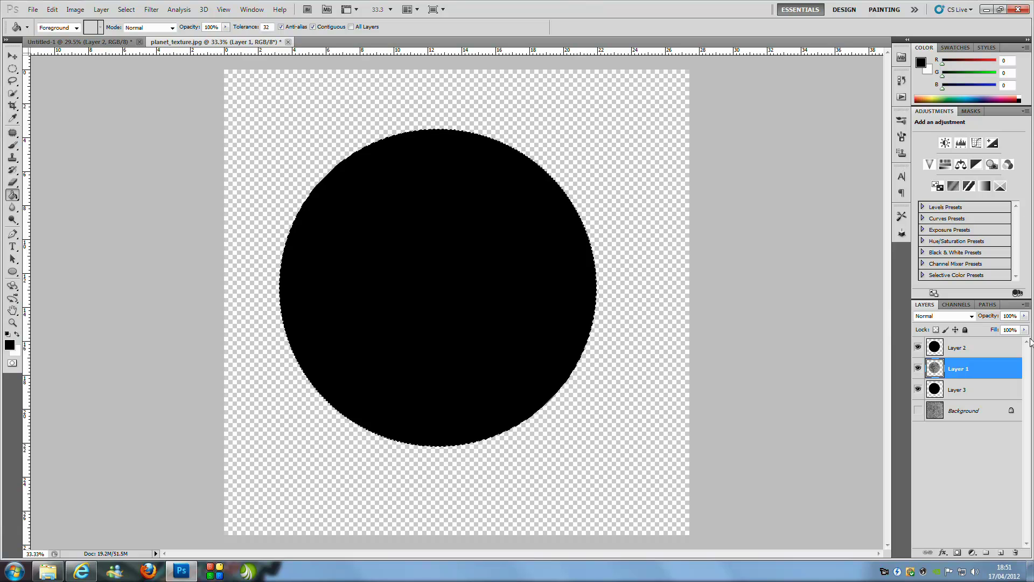
- Reduce the fill of Layer 2 to 0% and clear the circular selection
{"action": "left_click", "coordinate": [996, 348]}
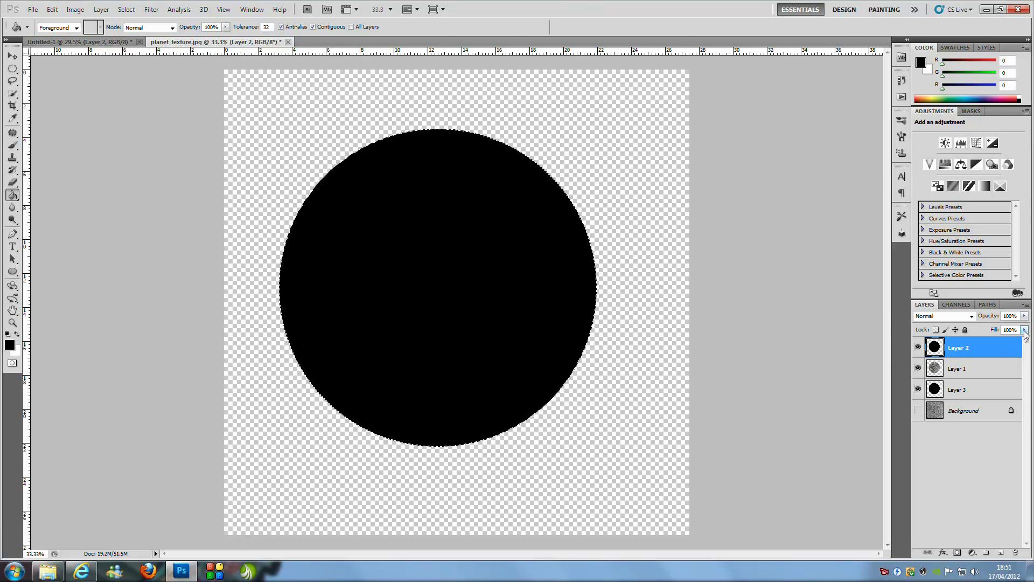
{"action": "left_click", "coordinate": [1025, 331]}
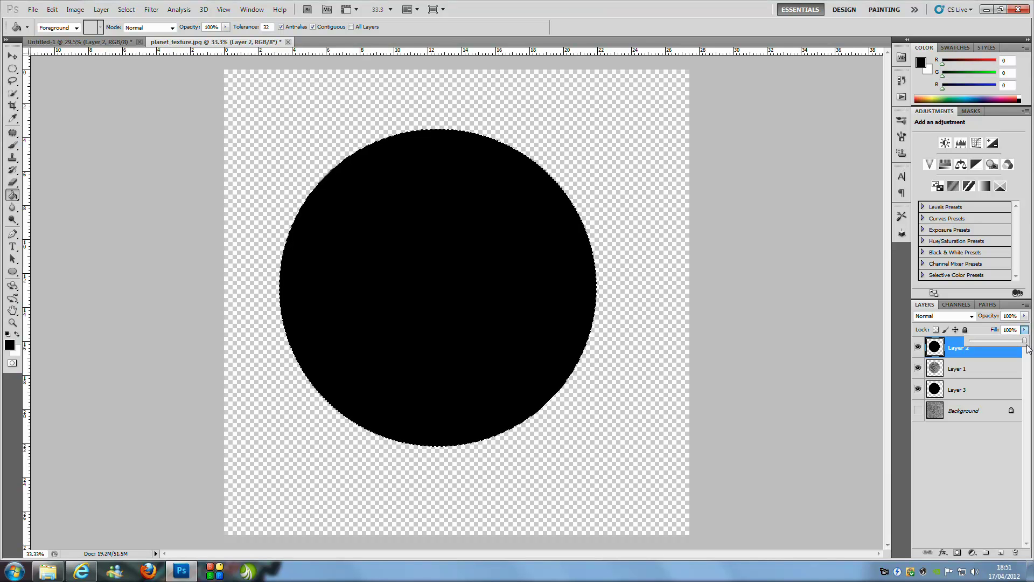
{"action": "left_click_drag", "start_coordinate": [1025, 341], "coordinate": [970, 366]}
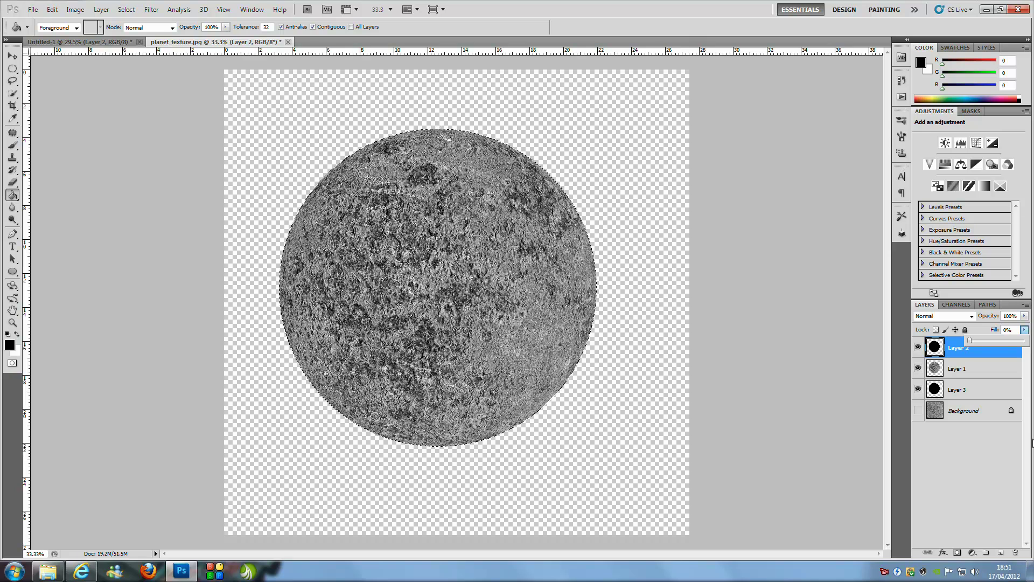
{"action": "key", "text": "ctrl+d"}
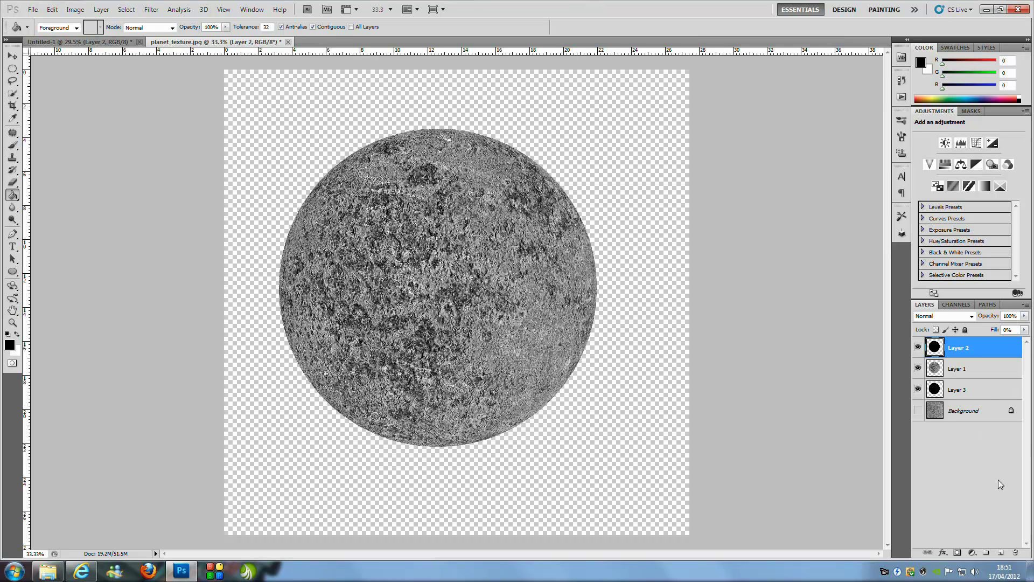
- Add a new layer directly above the hidden Background, beneath Layer 3, and fill it with black
{"action": "left_click", "coordinate": [1000, 396]}
{"action": "left_click", "coordinate": [1005, 553]}
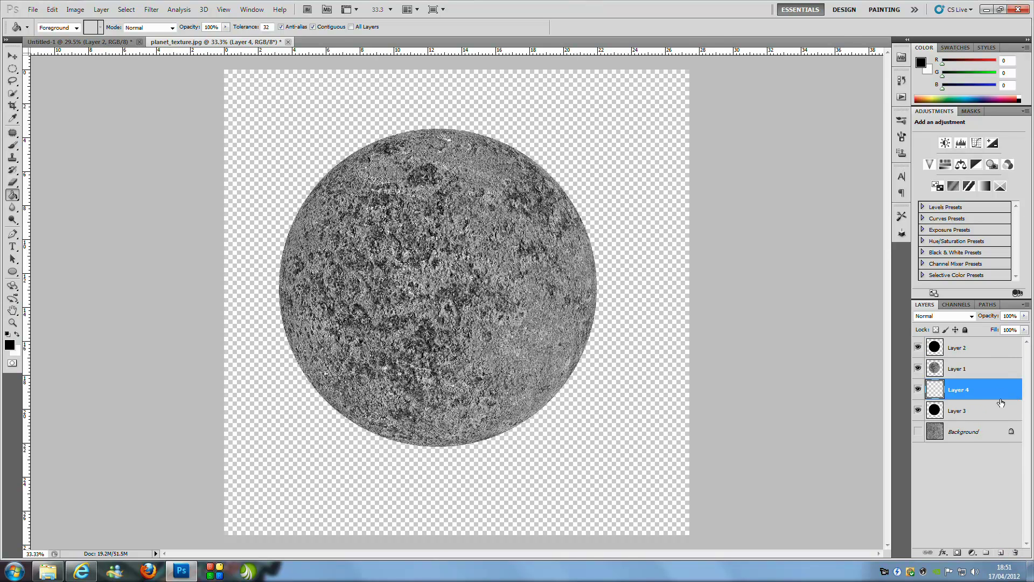
{"action": "left_click_drag", "start_coordinate": [1007, 397], "coordinate": [1006, 421]}
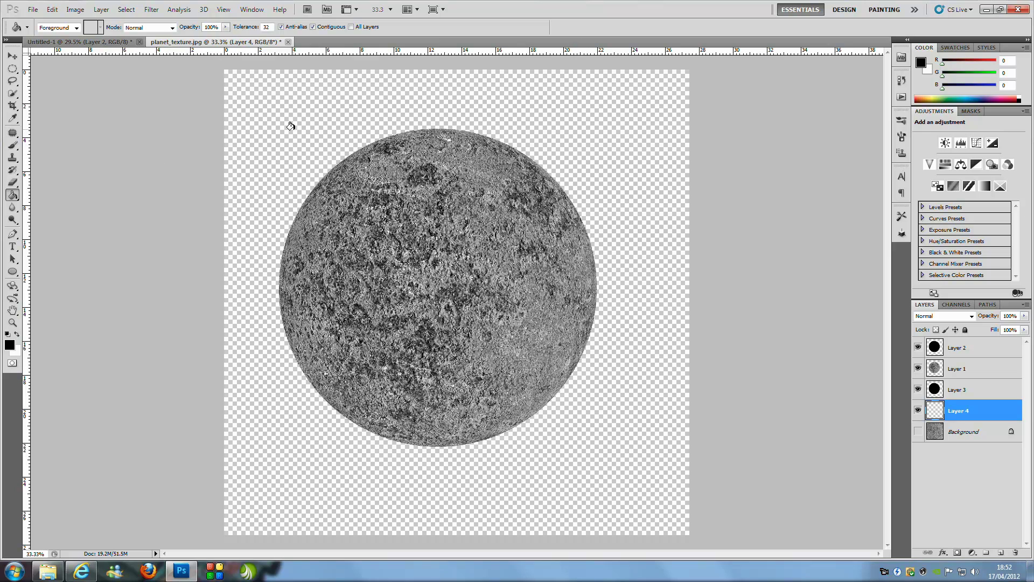
{"action": "key", "text": "alt+BackSpace"}
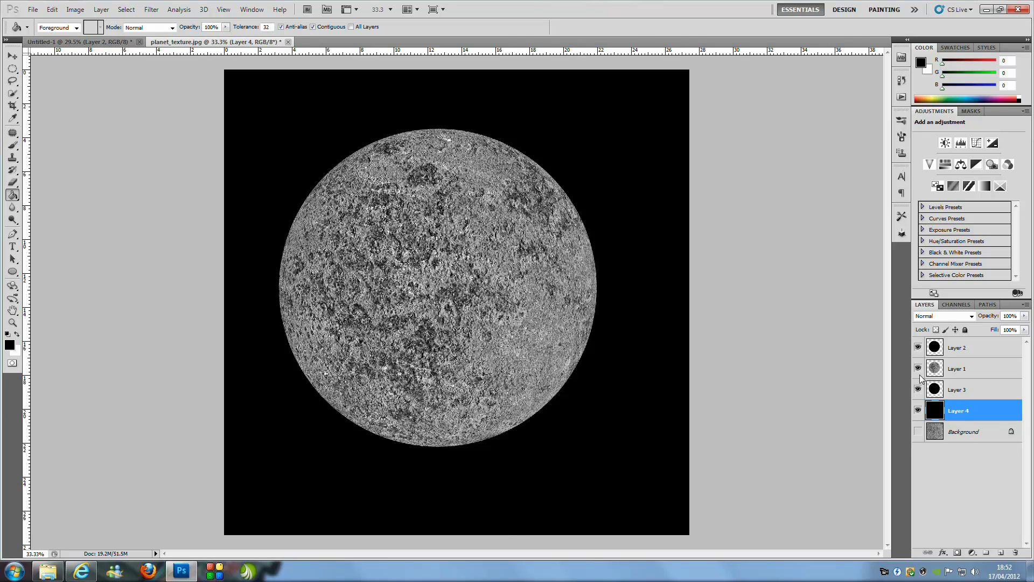
- Give Layer 2 a white inner shadow with Linear Light blend mode and a size of 75 px
{"action": "left_click", "coordinate": [1011, 349]}
{"action": "double_click", "coordinate": [1011, 349]}
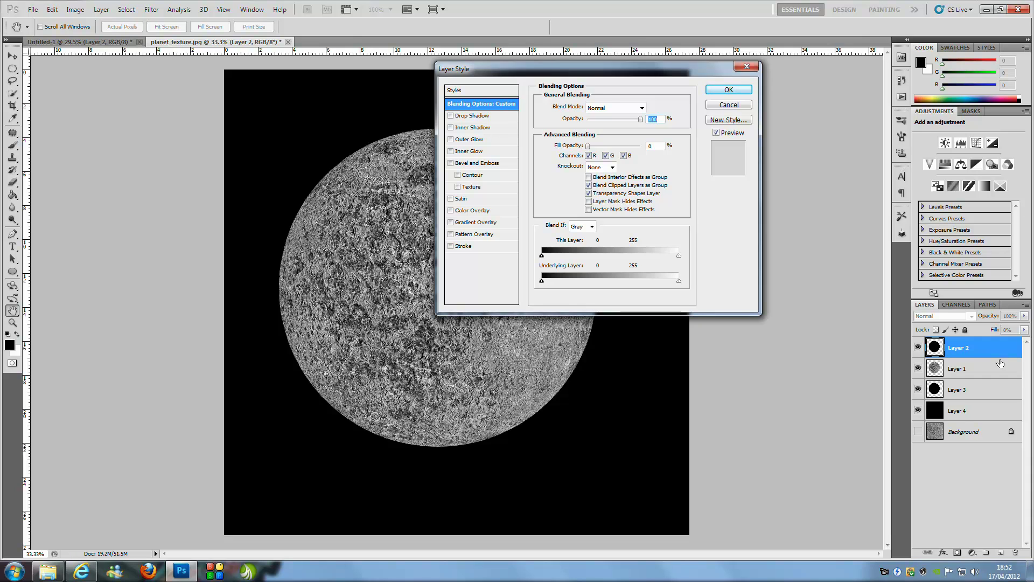
{"action": "left_click", "coordinate": [490, 128]}
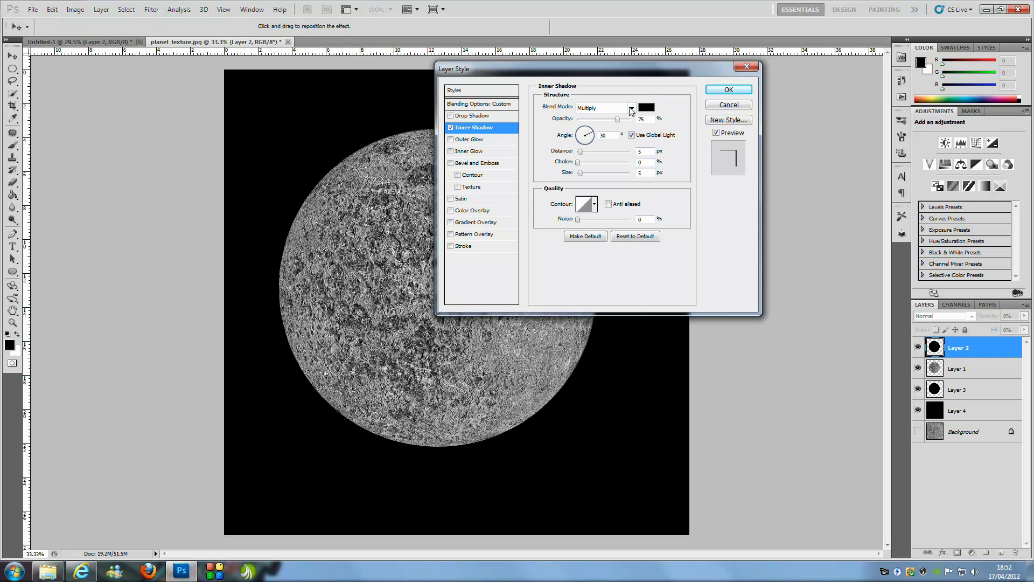
{"action": "left_click", "coordinate": [632, 108]}
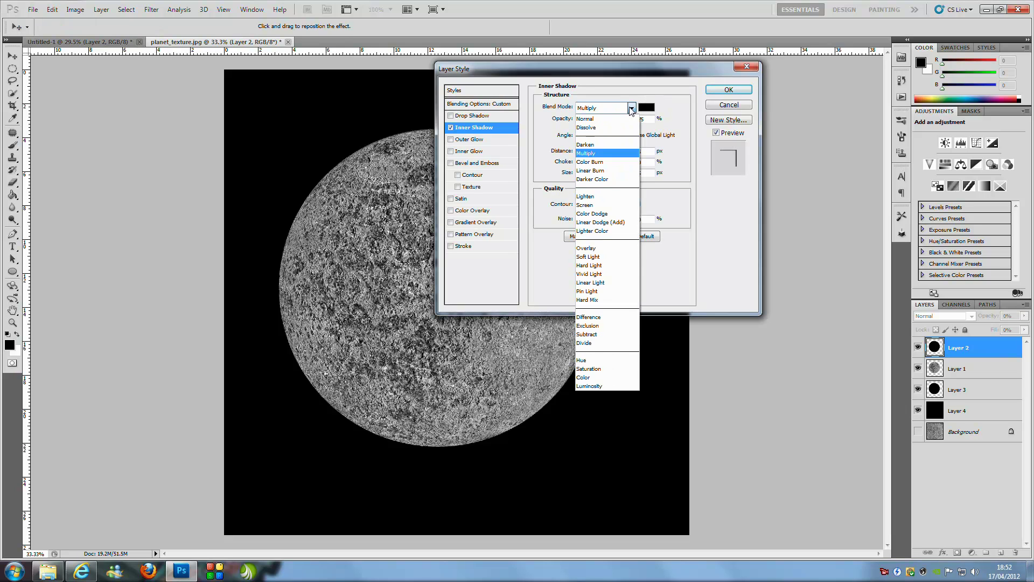
{"action": "left_click", "coordinate": [608, 284]}
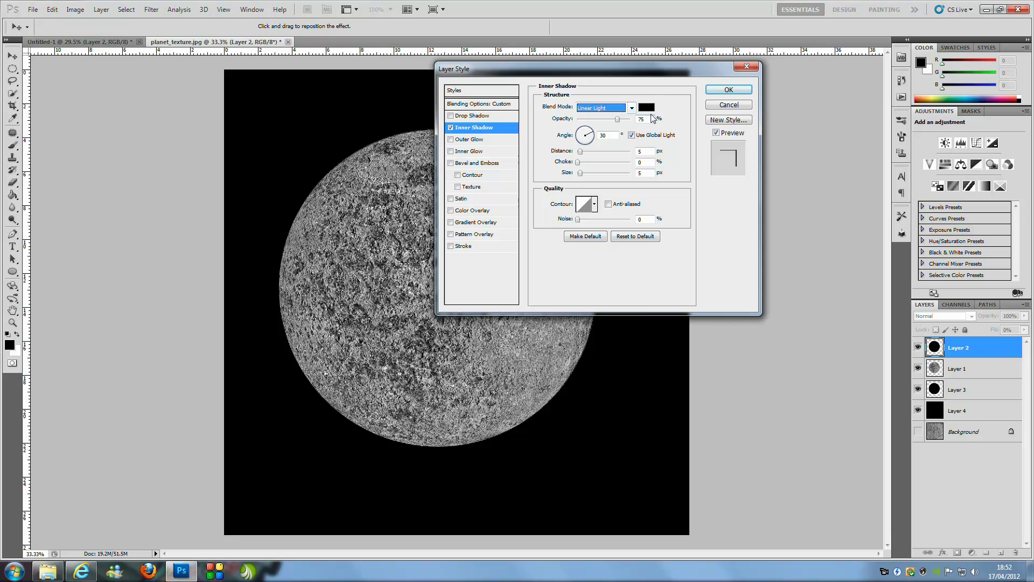
{"action": "left_click", "coordinate": [647, 108]}
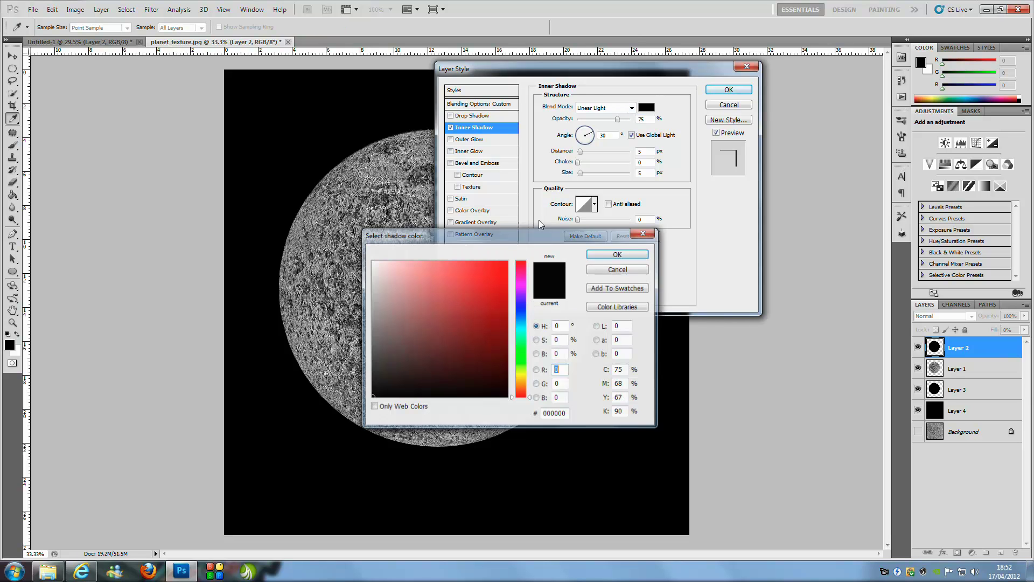
{"action": "left_click", "coordinate": [371, 262]}
{"action": "left_click", "coordinate": [617, 255]}
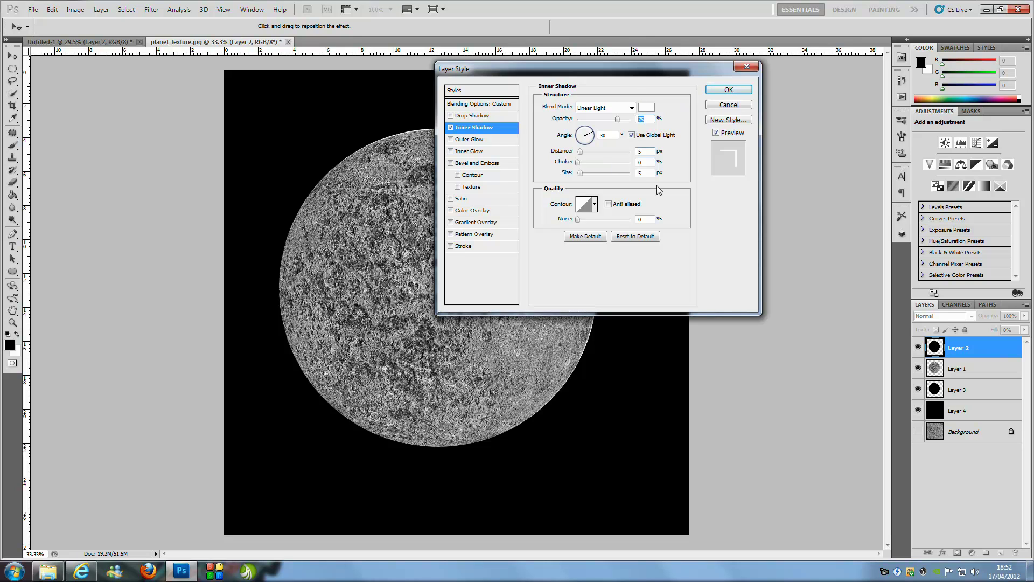
{"action": "left_click", "coordinate": [642, 172]}
{"action": "type", "text": "75"}
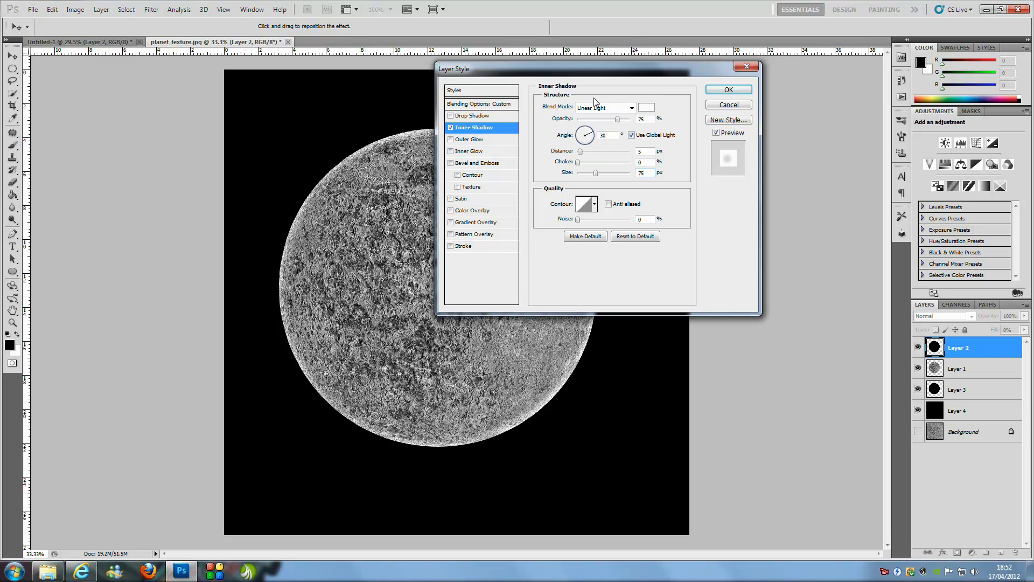
- Add an Outer Glow to Layer 2 with Linear Light blend mode and a size of 75 px
{"action": "left_click", "coordinate": [492, 140]}
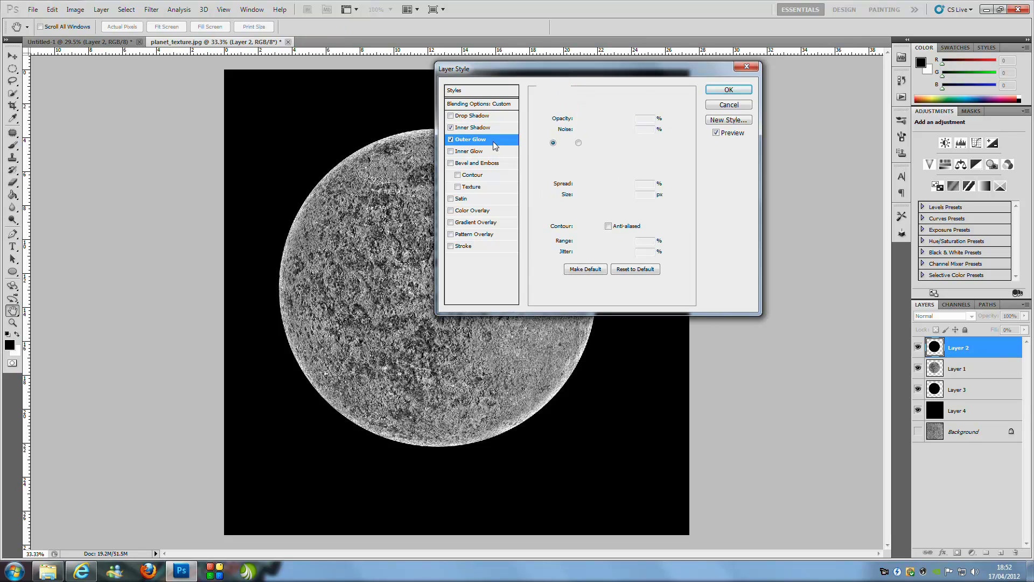
{"action": "left_click", "coordinate": [602, 110]}
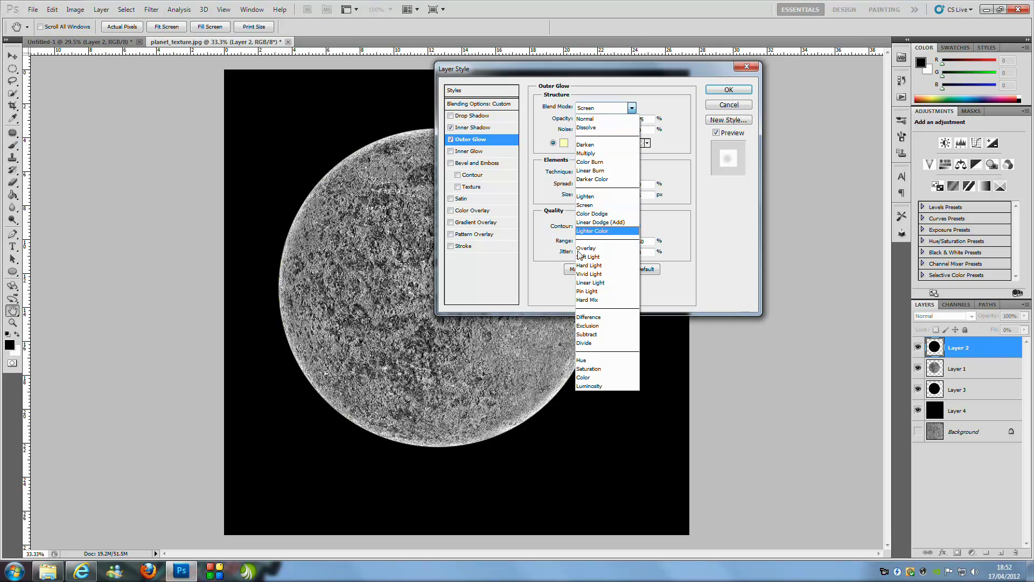
{"action": "left_click", "coordinate": [601, 283]}
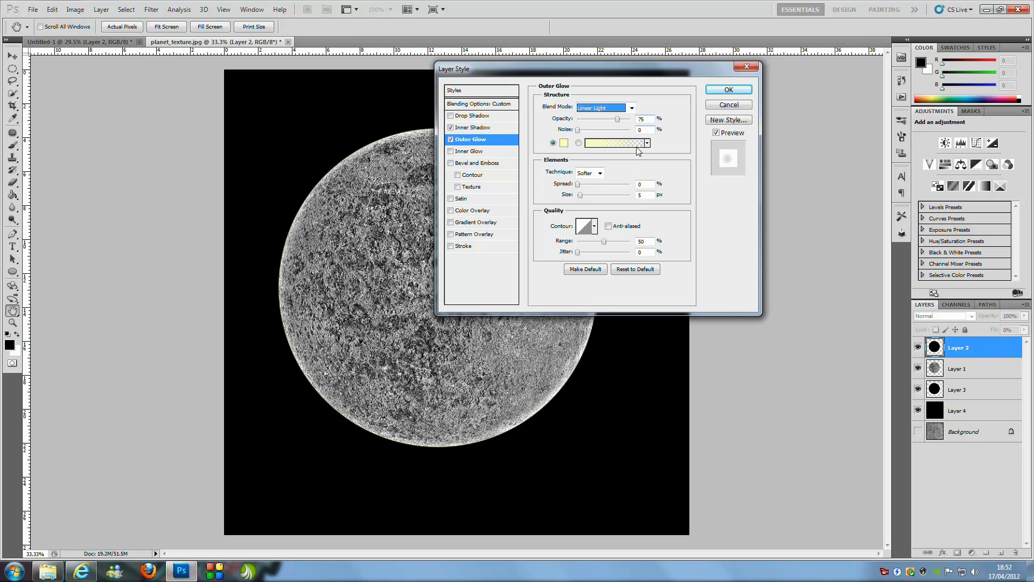
{"action": "double_click", "coordinate": [639, 195]}
{"action": "type", "text": "75"}
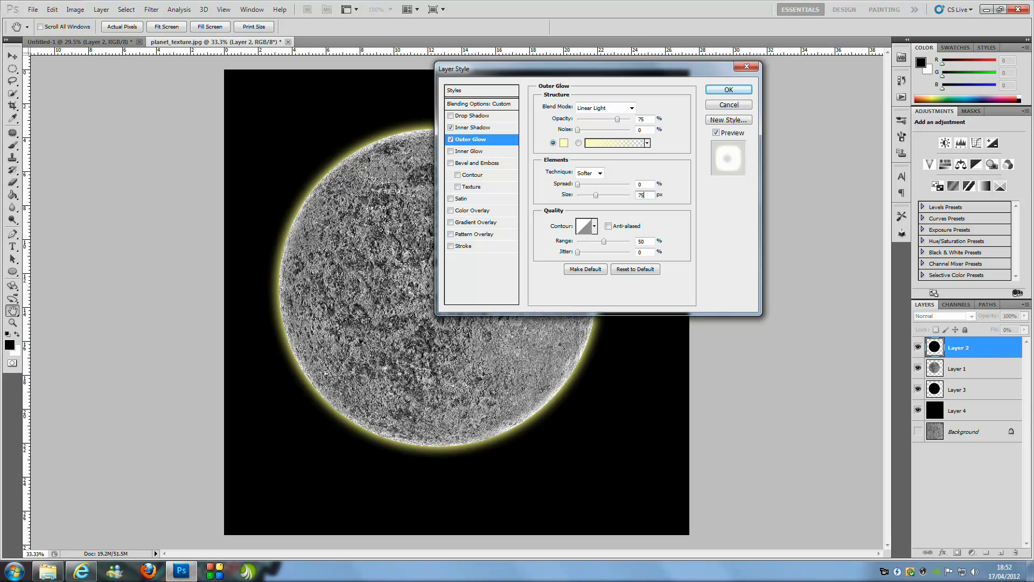
- Set the Outer Glow colour to a light turquoise, #8df3eb
{"action": "left_click", "coordinate": [564, 143]}
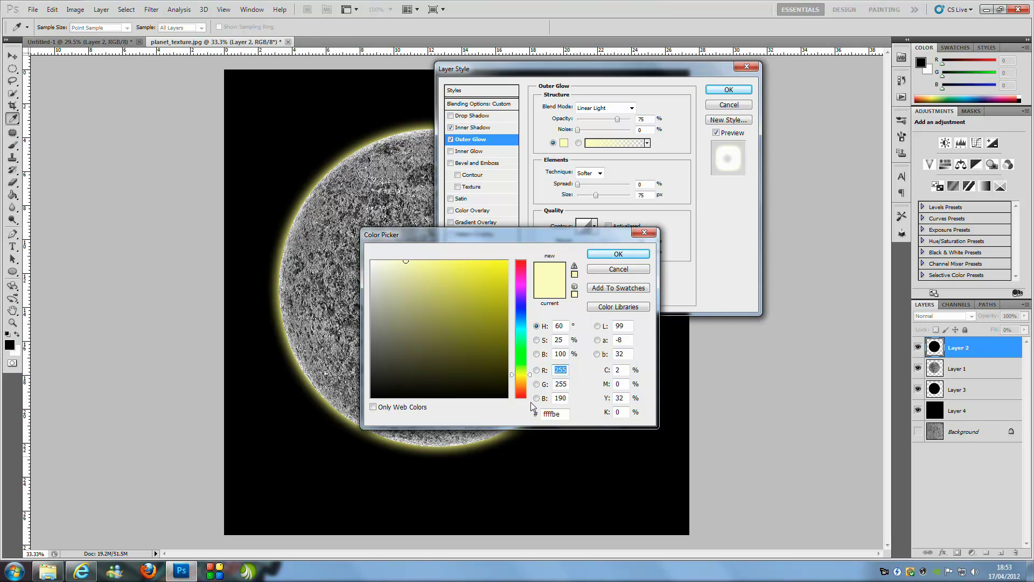
{"action": "left_click", "coordinate": [523, 332]}
{"action": "mouse_move", "coordinate": [438, 300]}
{"action": "left_mouse_down"}
{"action": "mouse_move", "coordinate": [441, 284]}
{"action": "mouse_move", "coordinate": [493, 261]}
{"action": "mouse_move", "coordinate": [431, 306]}
{"action": "mouse_move", "coordinate": [434, 272]}
{"action": "mouse_move", "coordinate": [444, 267]}
{"action": "mouse_move", "coordinate": [428, 266]}
{"action": "left_mouse_up"}
{"action": "left_click", "coordinate": [518, 327]}
{"action": "left_click", "coordinate": [518, 331]}
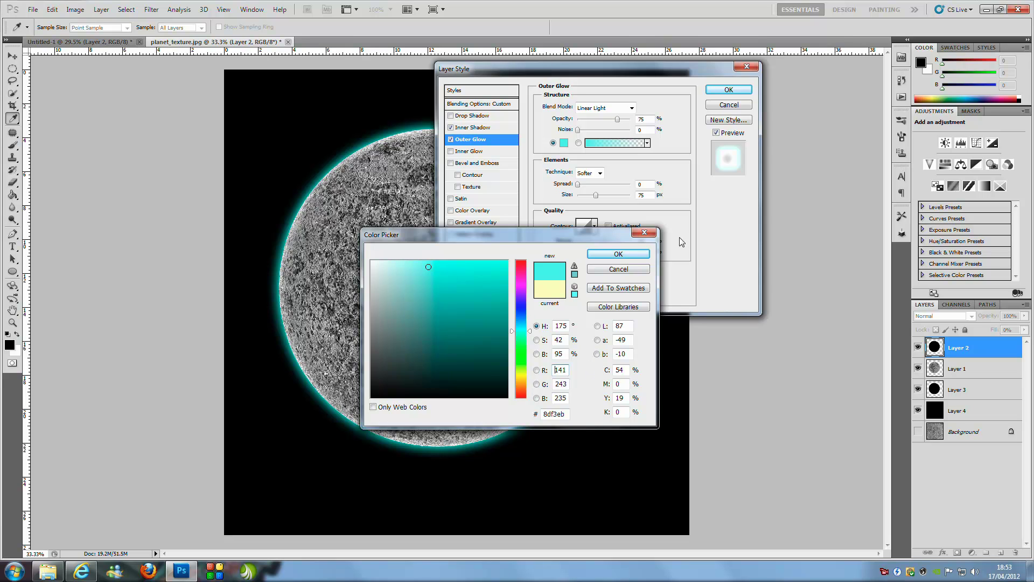
{"action": "left_click", "coordinate": [610, 259]}
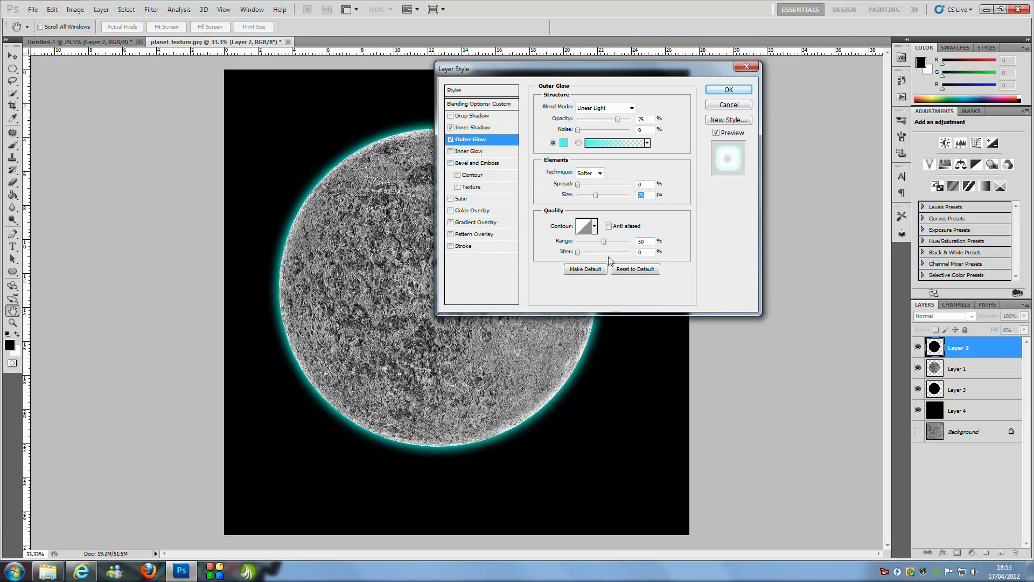
- Add an Inner Glow to Layer 2 with Linear Light blend mode and a size of 75 px
{"action": "left_click", "coordinate": [468, 151]}
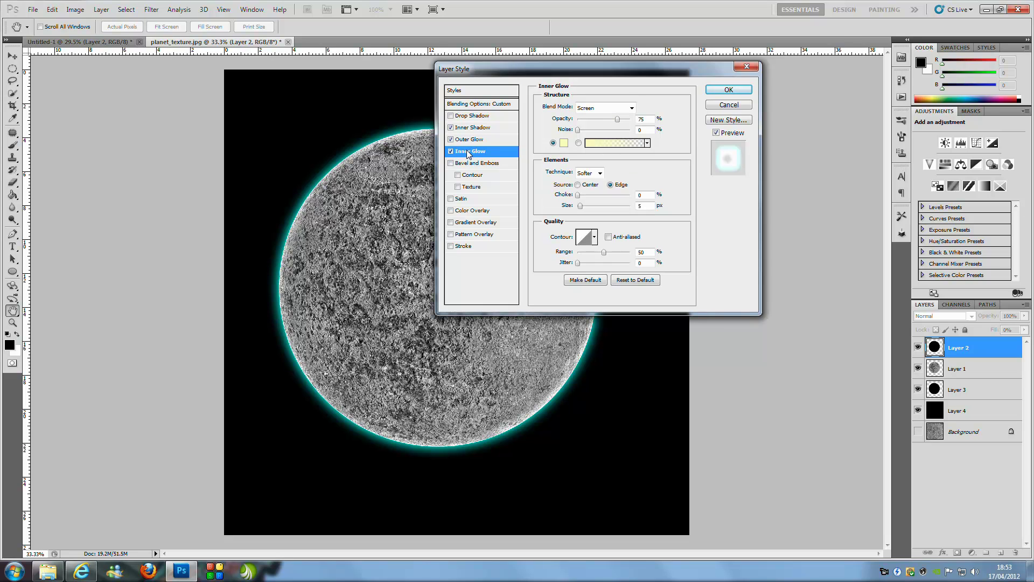
{"action": "left_click", "coordinate": [593, 109]}
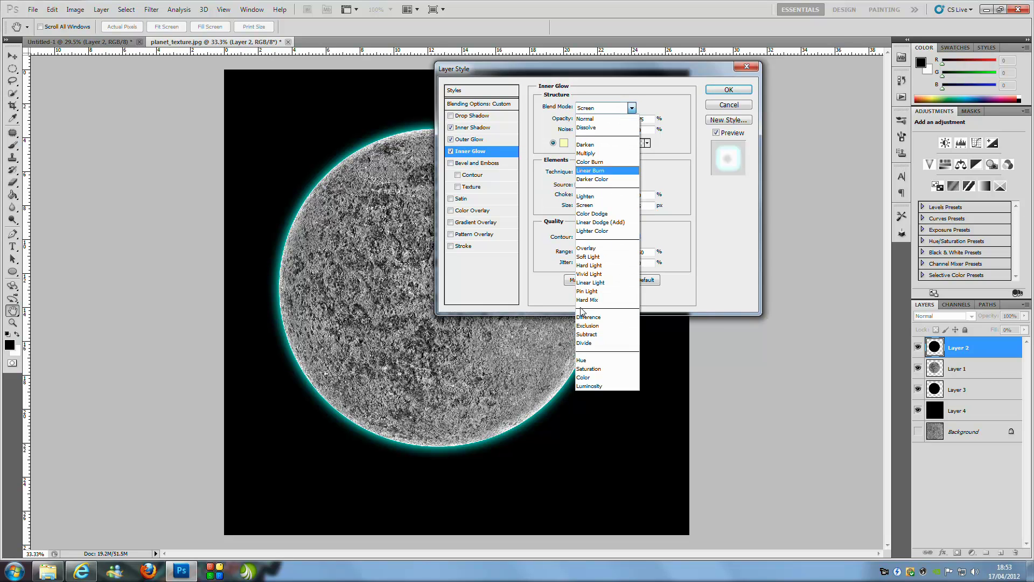
{"action": "left_click", "coordinate": [593, 282]}
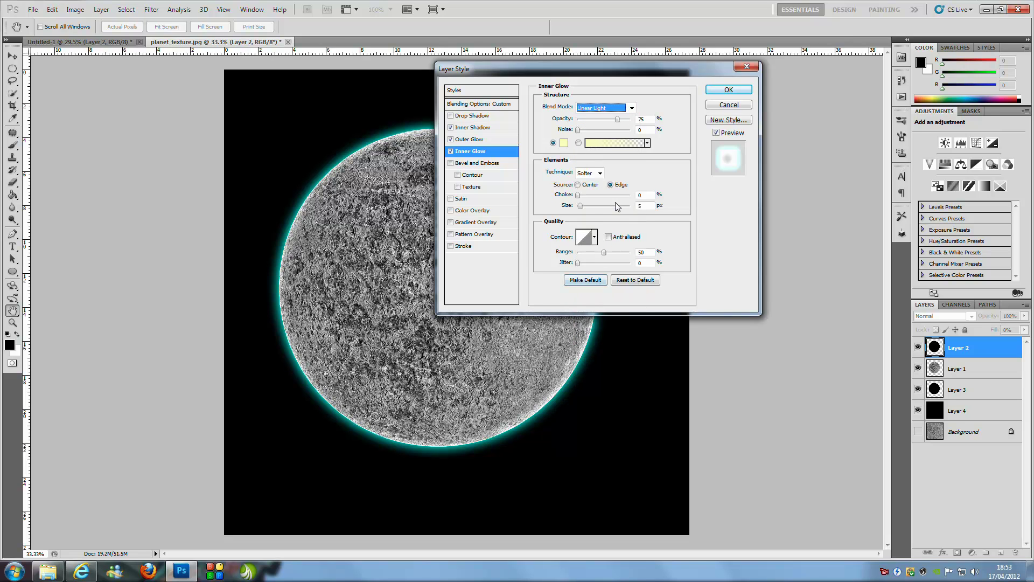
{"action": "double_click", "coordinate": [641, 205]}
{"action": "type", "text": "75"}
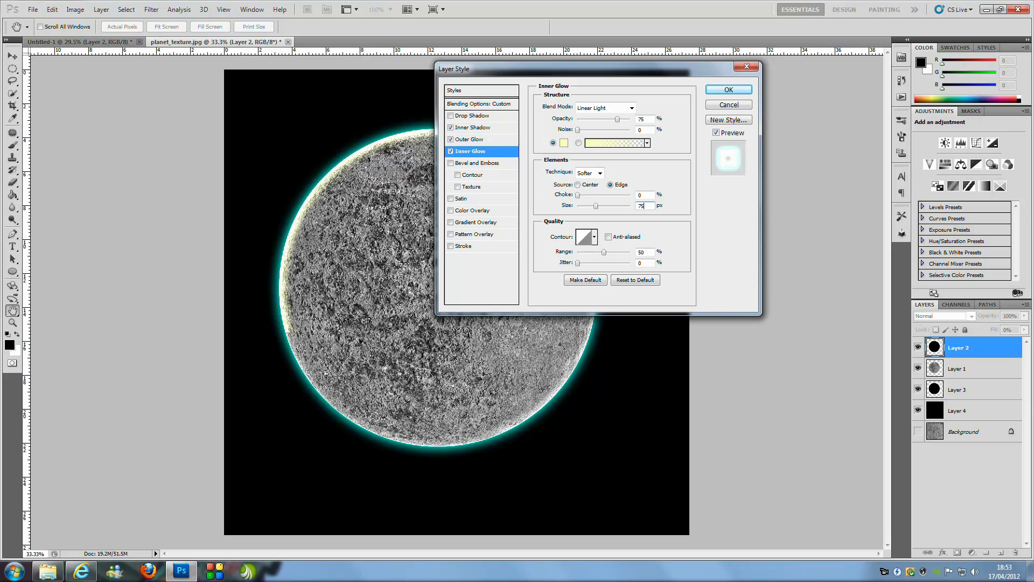
- Set the Inner Glow colour to dark teal #548f8e and reduce the glow's size so it stays near the planet's edge
{"action": "left_click", "coordinate": [564, 143]}
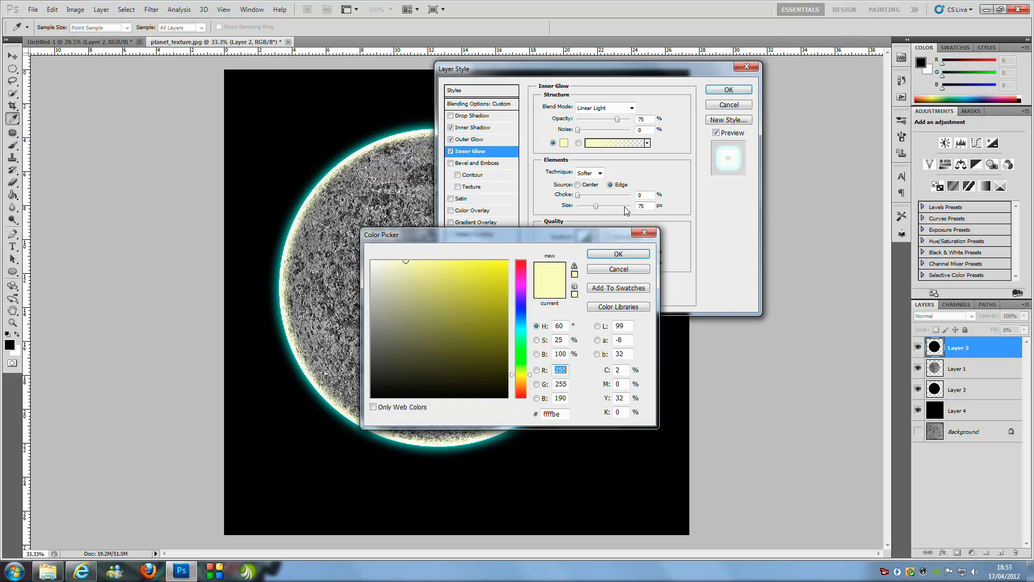
{"action": "left_click", "coordinate": [522, 330]}
{"action": "left_click", "coordinate": [521, 329]}
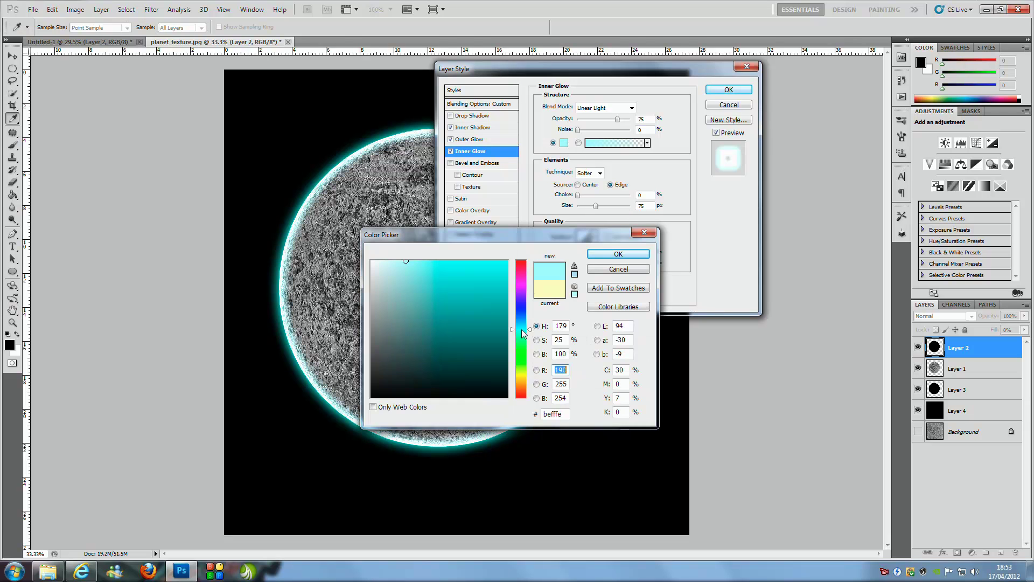
{"action": "left_click", "coordinate": [423, 315]}
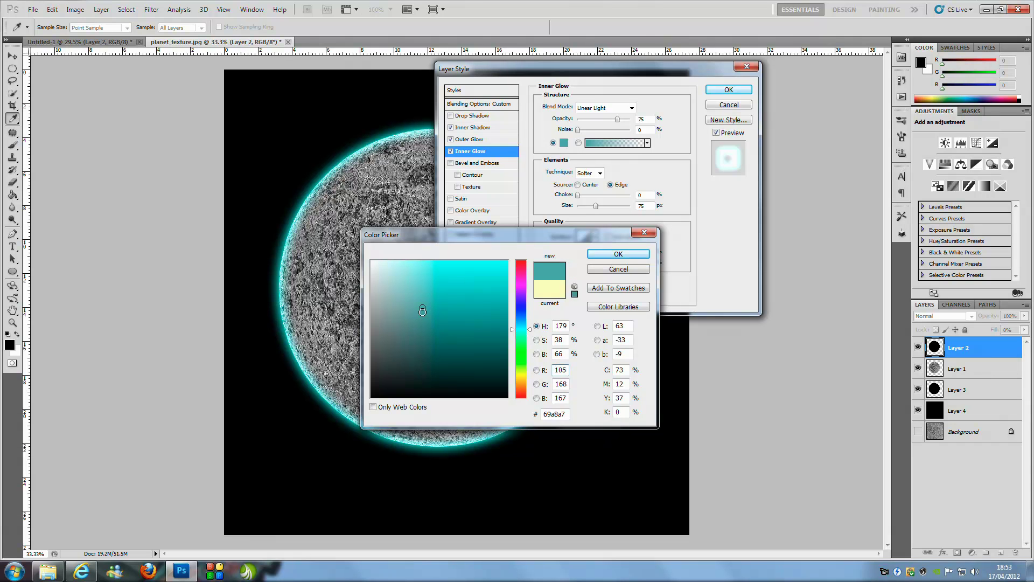
{"action": "left_click_drag", "start_coordinate": [423, 315], "coordinate": [423, 317]}
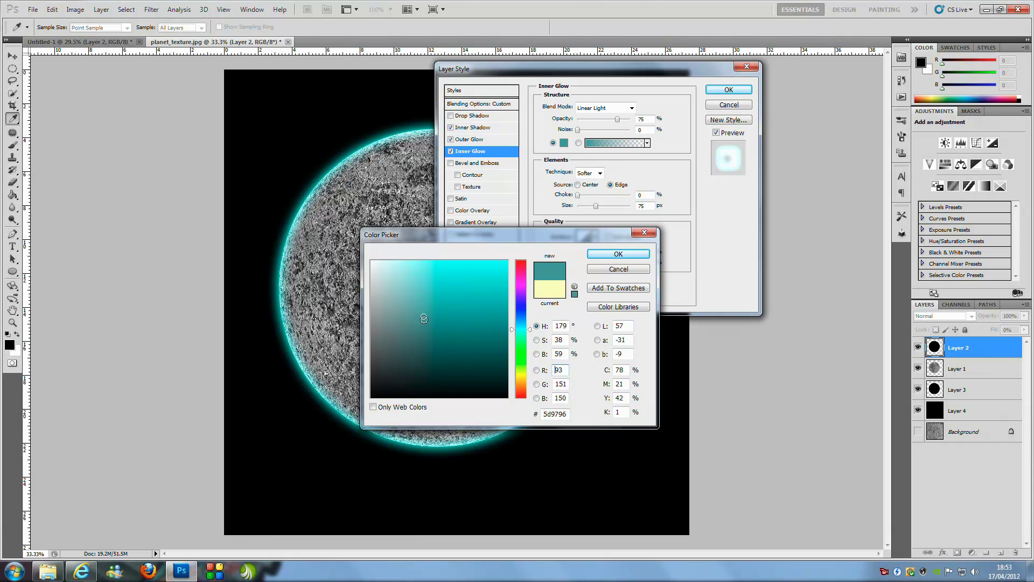
{"action": "left_click", "coordinate": [430, 321]}
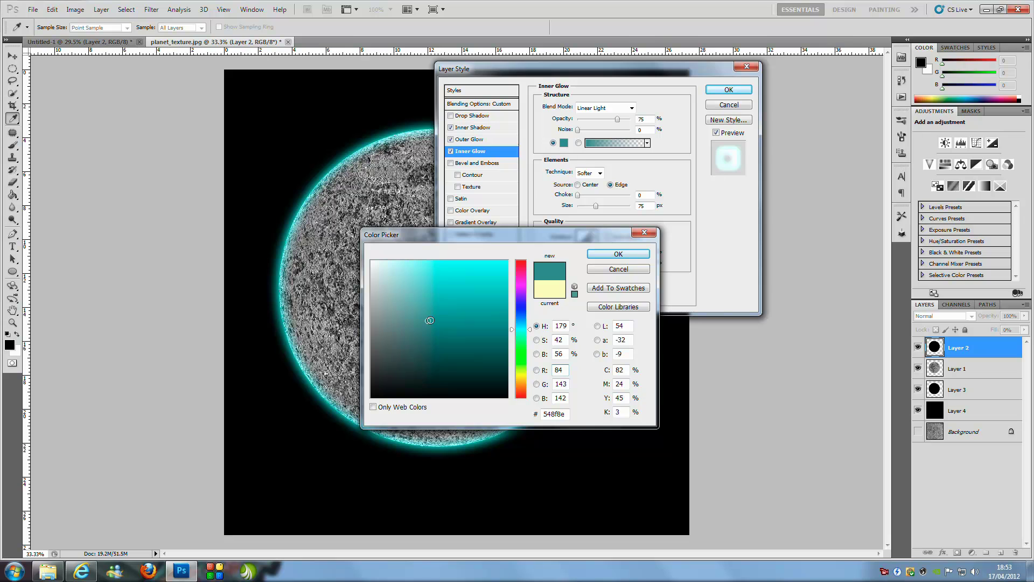
{"action": "left_click", "coordinate": [619, 254]}
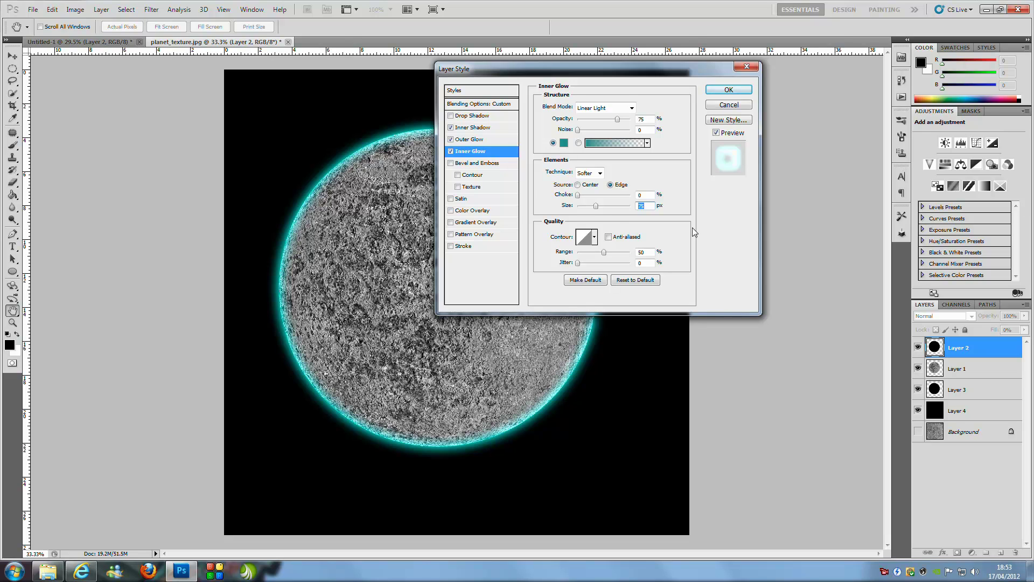
{"action": "left_click_drag", "start_coordinate": [590, 206], "coordinate": [582, 207]}
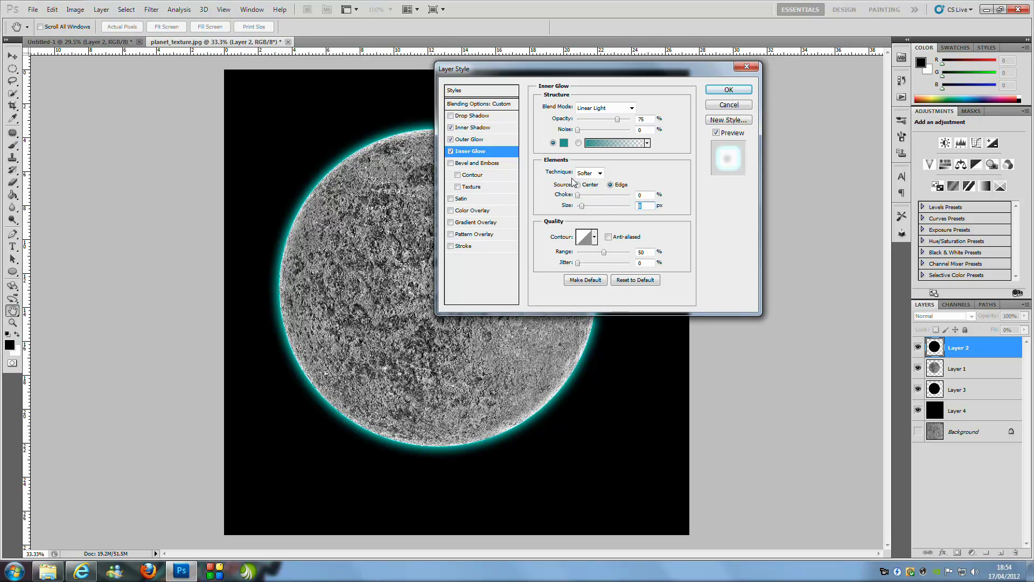
{"action": "left_click_drag", "start_coordinate": [581, 208], "coordinate": [583, 207]}
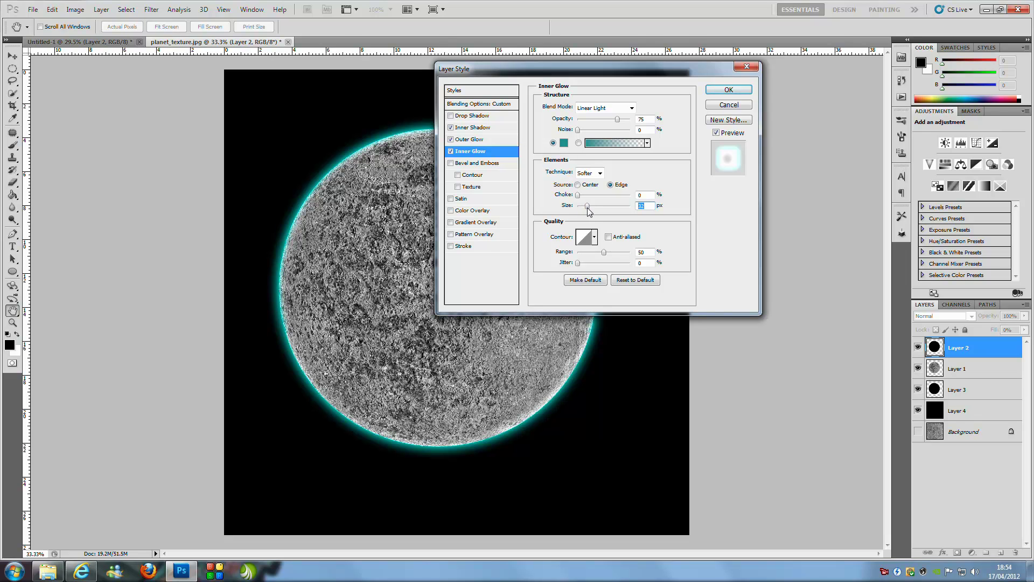
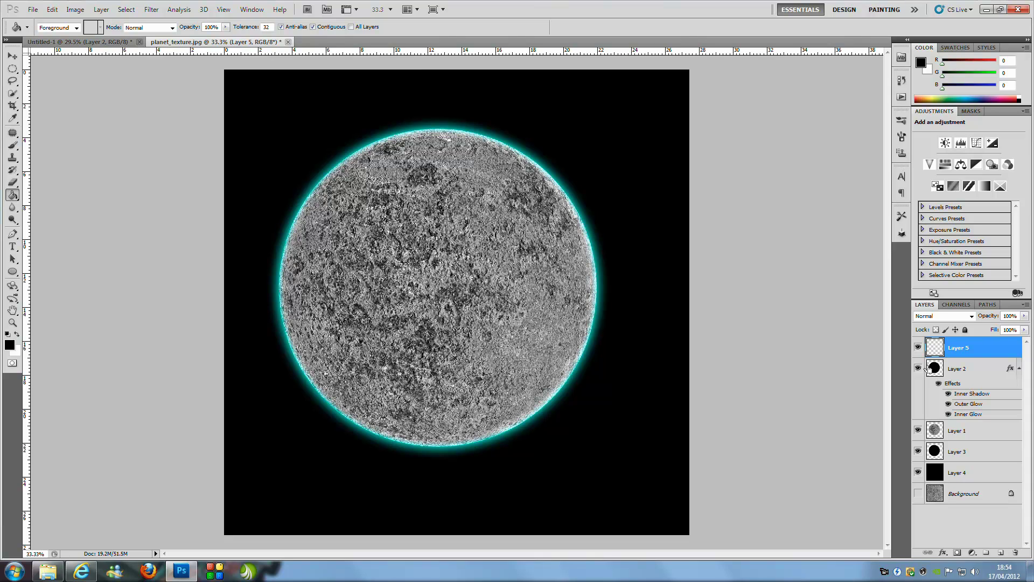
- Fill Layer 2's circular outline with black on Layer 5 and apply a Gaussian Blur with a 50-pixel radius
{"action": "left_click", "coordinate": [935, 369], "text": "ctrl"}
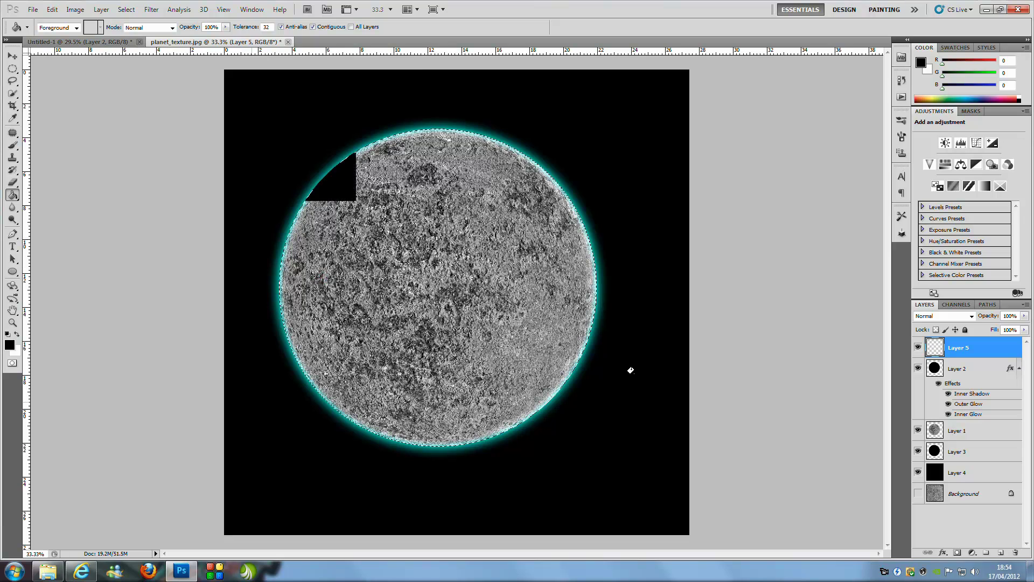
{"action": "left_click", "coordinate": [322, 277]}
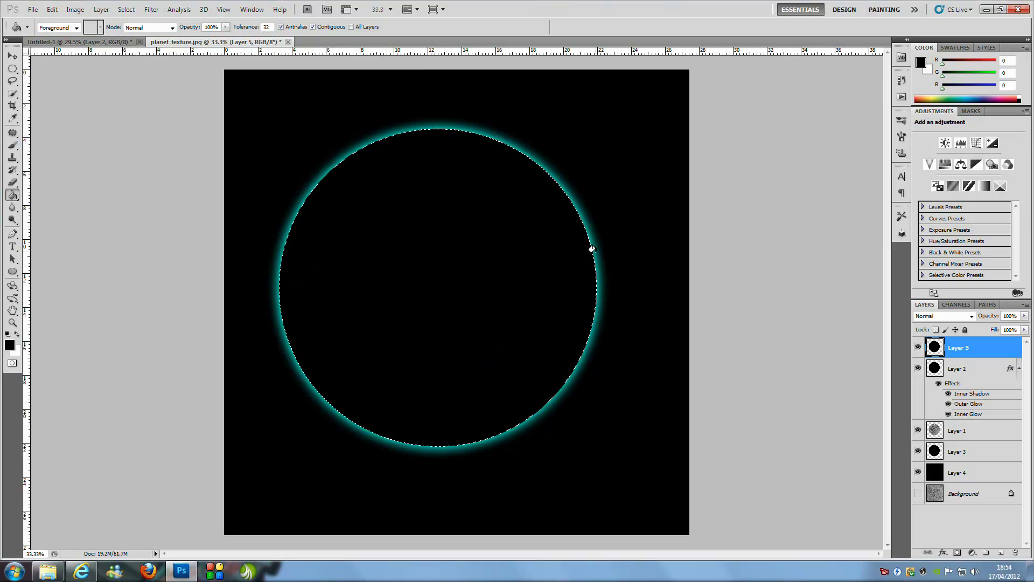
{"action": "left_click", "coordinate": [155, 13]}
{"action": "mouse_move", "coordinate": [188, 110]}
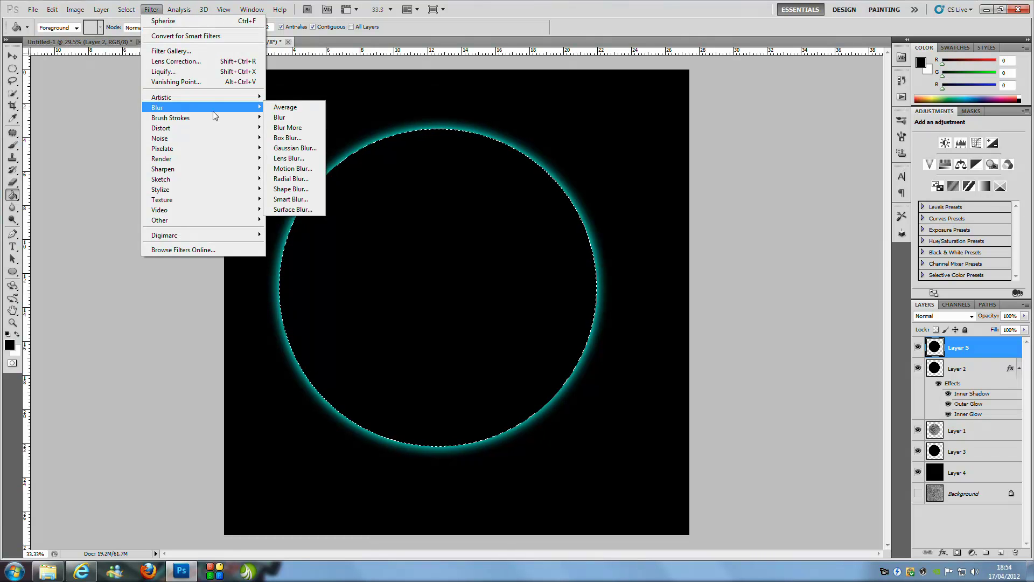
{"action": "left_click", "coordinate": [293, 147]}
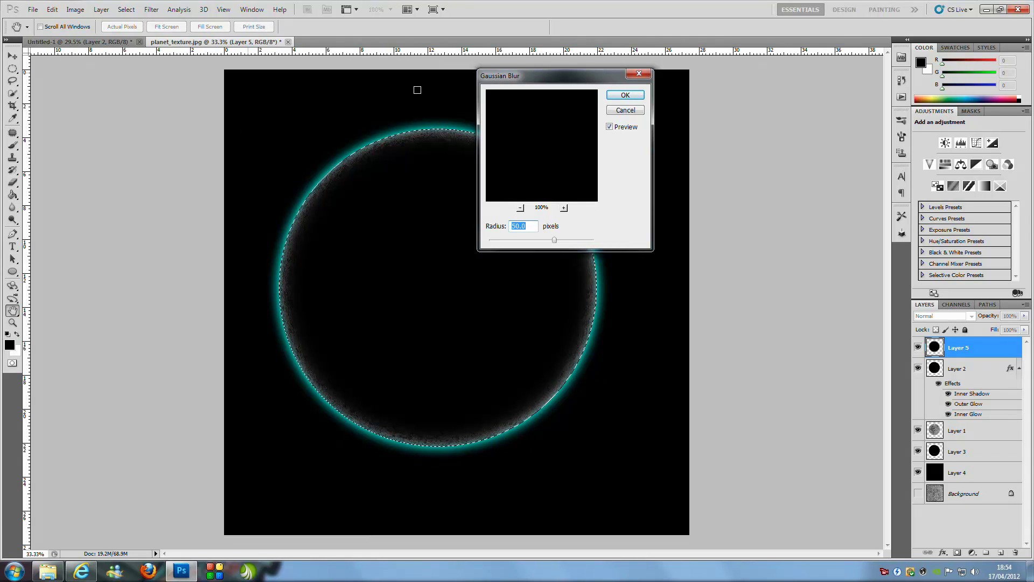
{"action": "left_click", "coordinate": [626, 95]}
- Move the blurred black circle on Layer 5 toward the lower right, leaving a lit crescent on the planet's upper-left side
{"action": "key", "text": "g"}
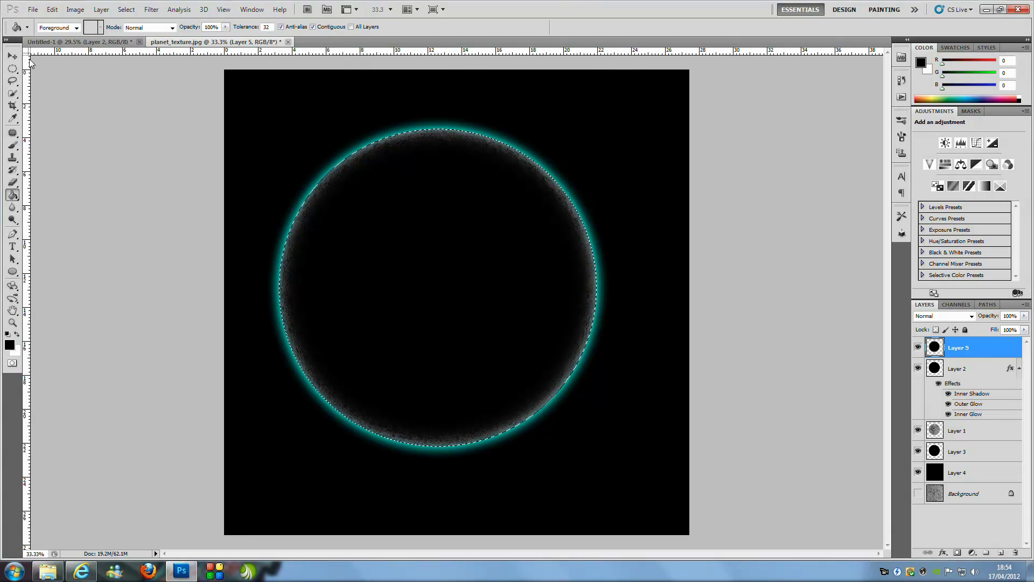
{"action": "left_click", "coordinate": [13, 56]}
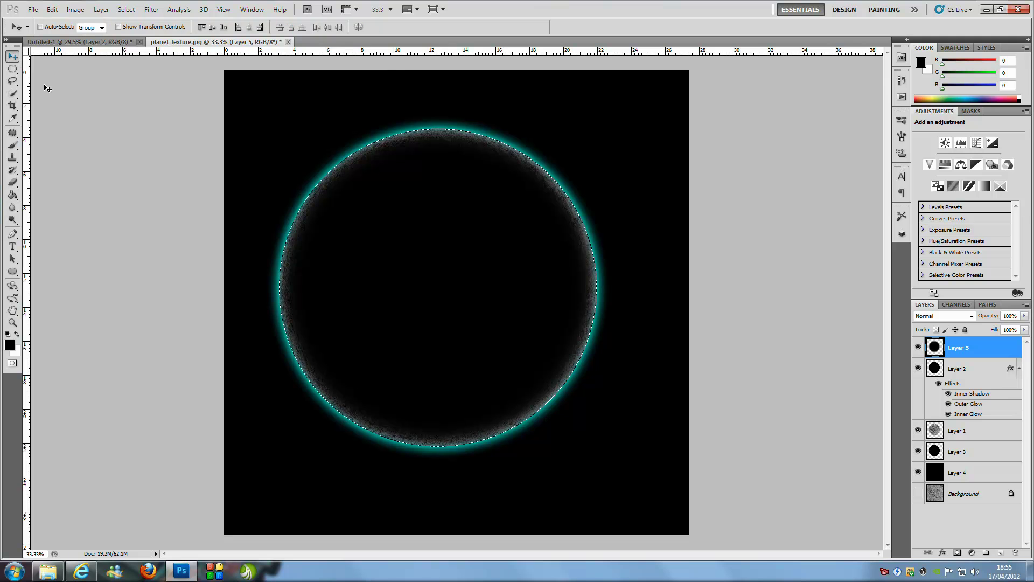
{"action": "left_click_drag", "start_coordinate": [415, 281], "coordinate": [455, 325]}
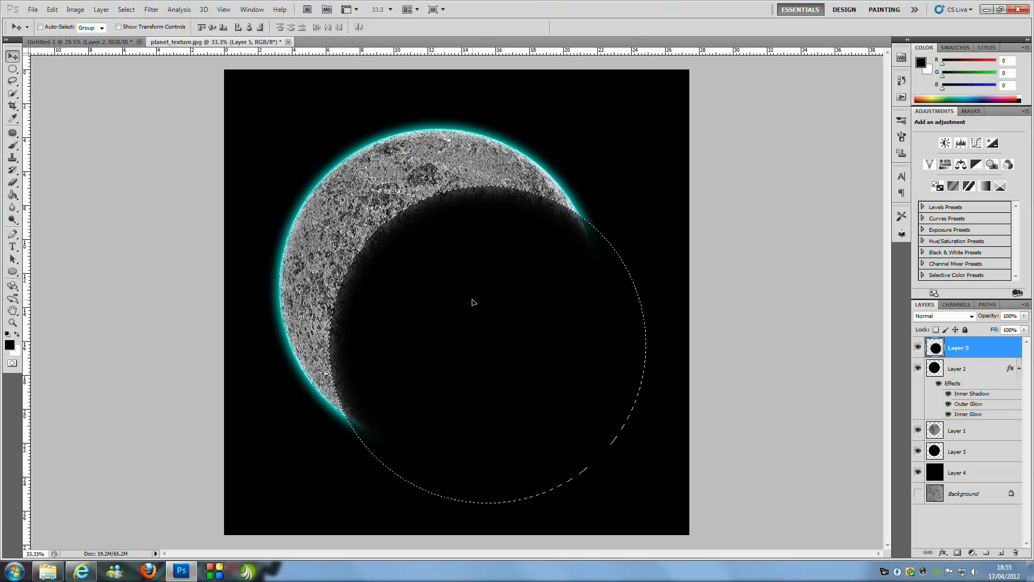
- Reduce Layer 5's opacity to 89%, place it beneath Layer 2 and clear the selection
{"action": "left_click", "coordinate": [1024, 316]}
{"action": "left_click_drag", "start_coordinate": [1026, 328], "coordinate": [1020, 329]}
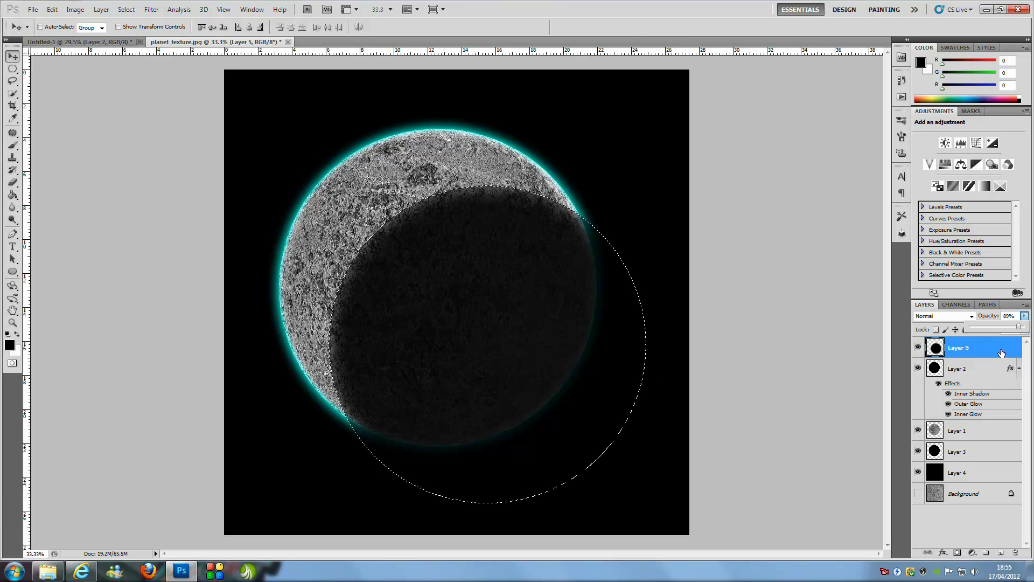
{"action": "left_click_drag", "start_coordinate": [1002, 353], "coordinate": [992, 426]}
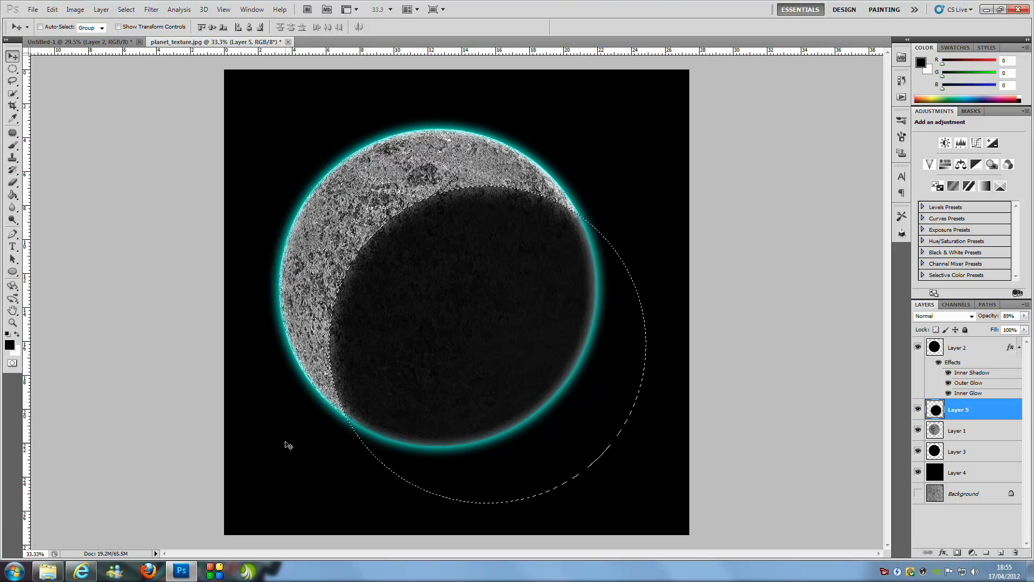
{"action": "key", "text": "ctrl+d"}
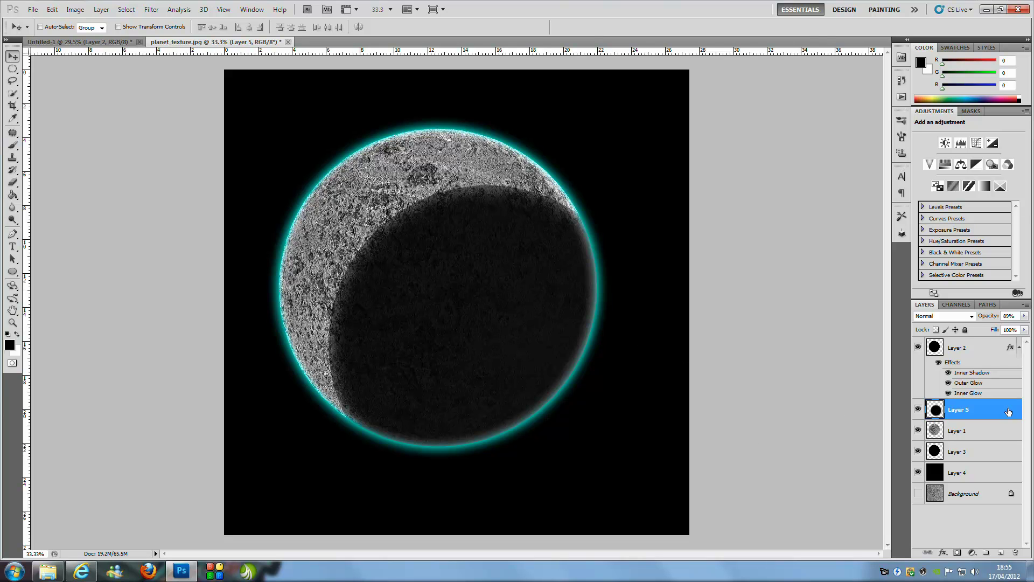
- Create a new empty layer above Layer 2 and merge the two layers to flatten the layer effects
{"action": "left_click", "coordinate": [989, 354]}
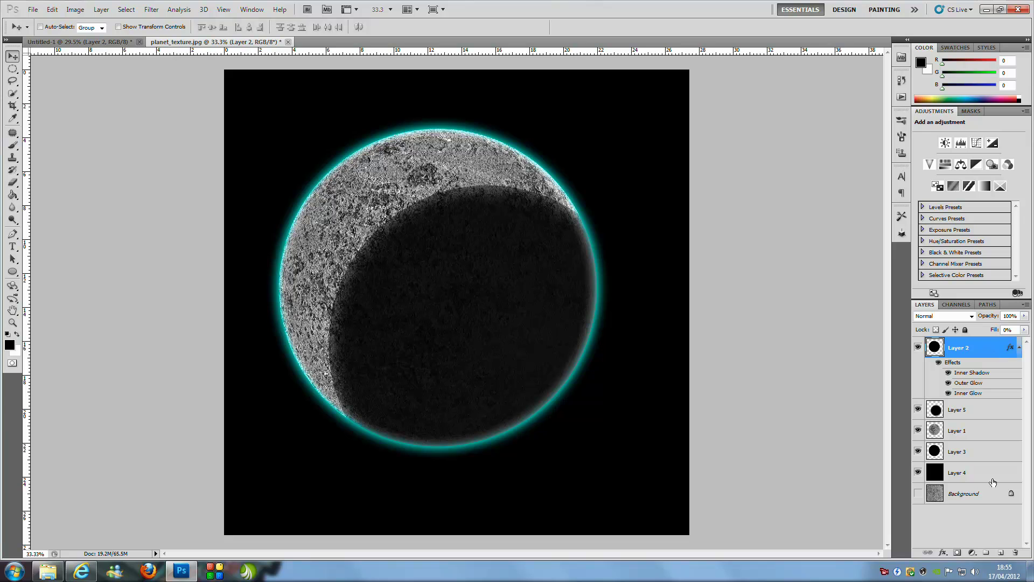
{"action": "left_click", "coordinate": [1001, 553]}
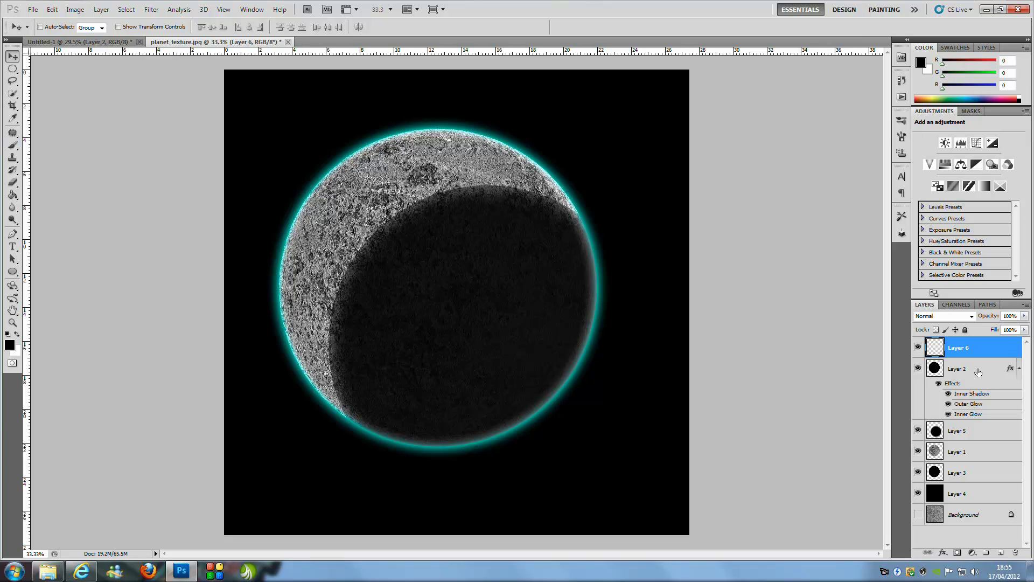
{"action": "left_click", "coordinate": [978, 371], "text": "shift"}
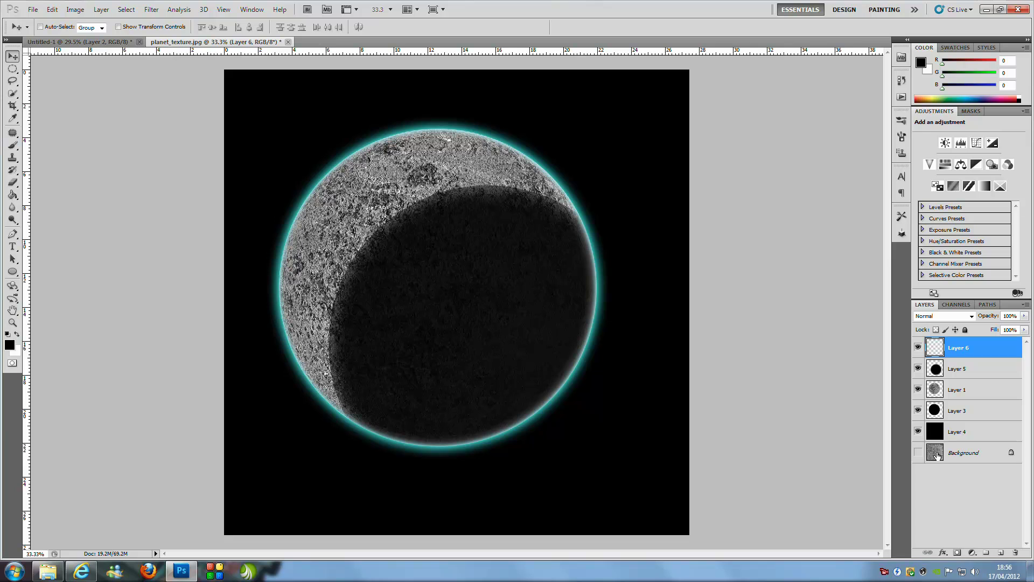
- Erase the glow on Layer 6 along the planet's shadowed lower-right edge with a 600 px eraser
{"action": "left_click", "coordinate": [14, 185]}
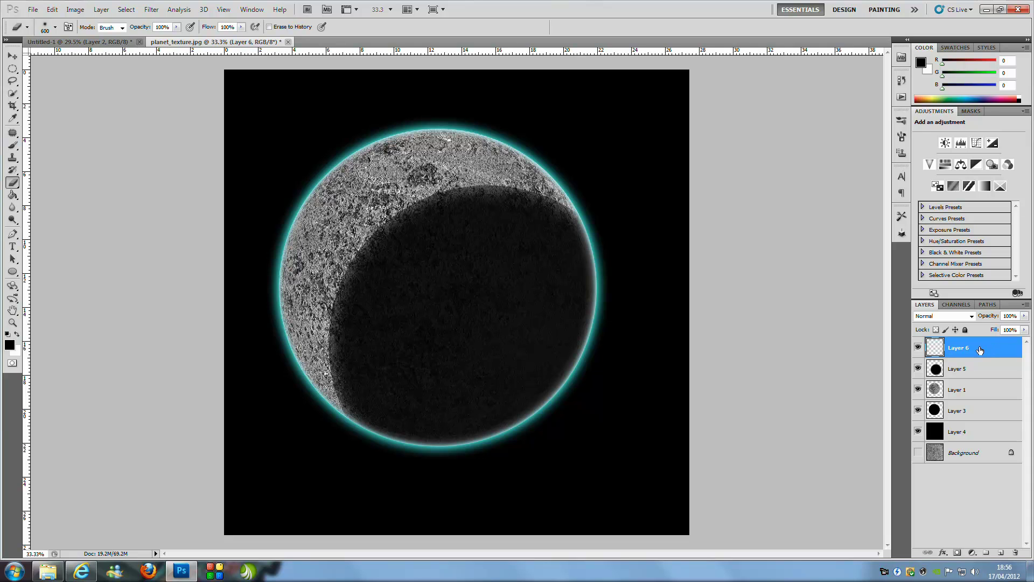
{"action": "mouse_move", "coordinate": [546, 358]}
{"action": "left_mouse_down"}
{"action": "mouse_move", "coordinate": [539, 412]}
{"action": "mouse_move", "coordinate": [540, 346]}
{"action": "mouse_move", "coordinate": [560, 307]}
{"action": "mouse_move", "coordinate": [563, 340]}
{"action": "mouse_move", "coordinate": [560, 235]}
{"action": "mouse_move", "coordinate": [587, 232]}
{"action": "mouse_move", "coordinate": [582, 223]}
{"action": "left_mouse_up"}
{"action": "left_click_drag", "start_coordinate": [539, 415], "coordinate": [496, 431]}
{"action": "mouse_move", "coordinate": [508, 385]}
{"action": "left_mouse_down"}
{"action": "mouse_move", "coordinate": [457, 410]}
{"action": "mouse_move", "coordinate": [397, 405]}
{"action": "mouse_move", "coordinate": [415, 401]}
{"action": "mouse_move", "coordinate": [395, 411]}
{"action": "mouse_move", "coordinate": [363, 397]}
{"action": "left_mouse_up"}
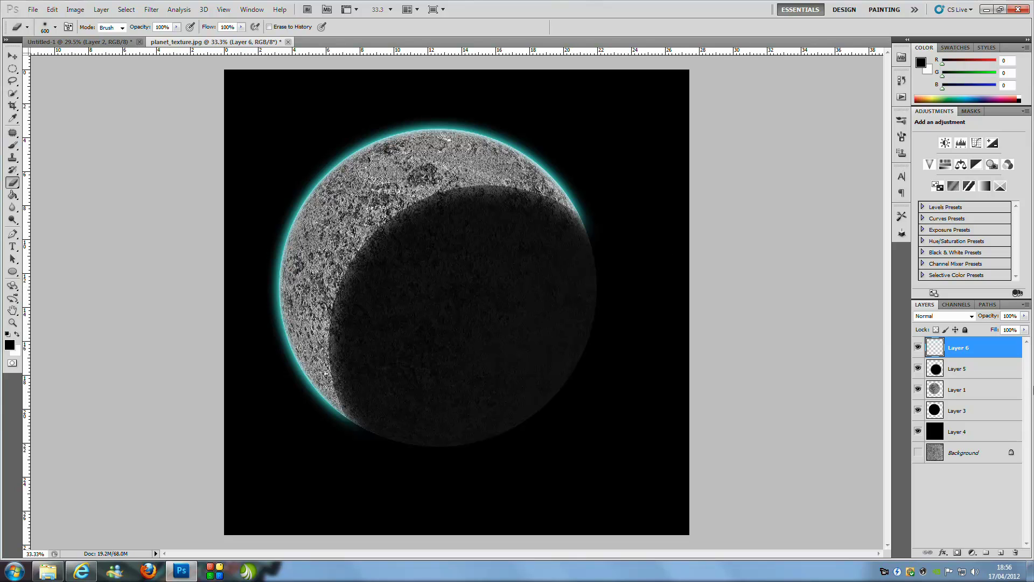
- Duplicate the rock texture Layer 1 and set the copy's blend mode to Overlay
{"action": "left_click", "coordinate": [984, 395]}
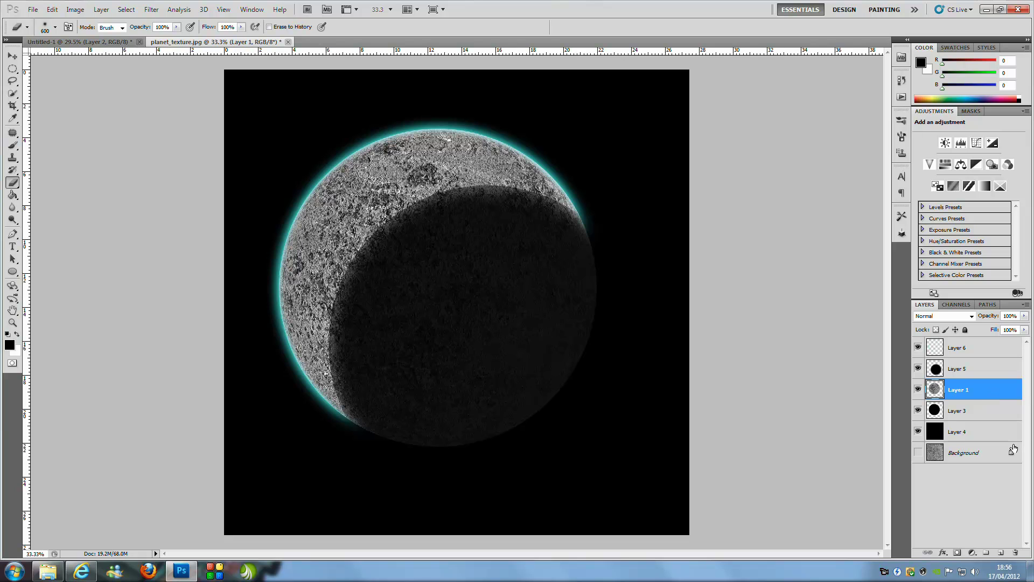
{"action": "key", "text": "ctrl+j"}
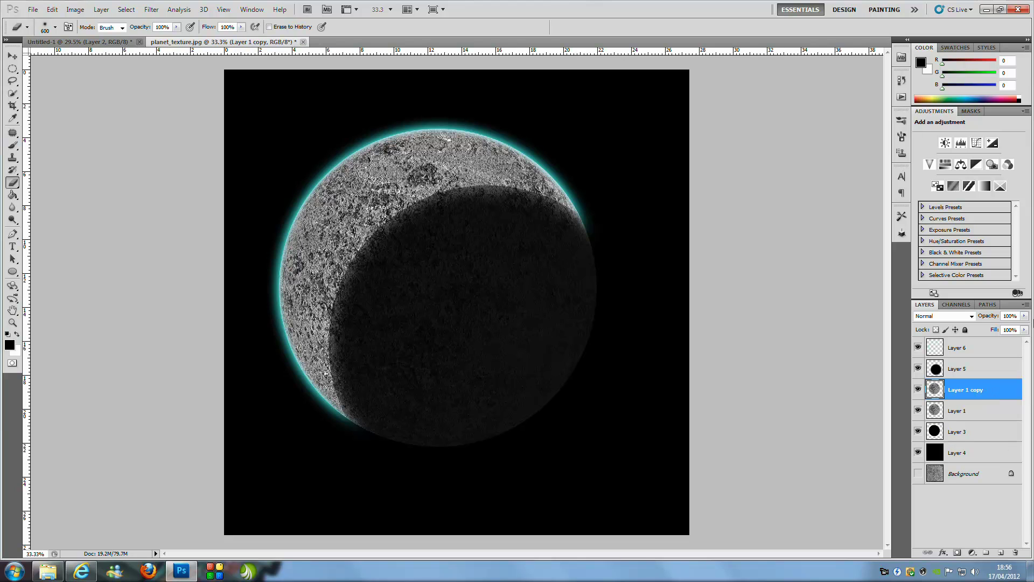
{"action": "left_click", "coordinate": [971, 317]}
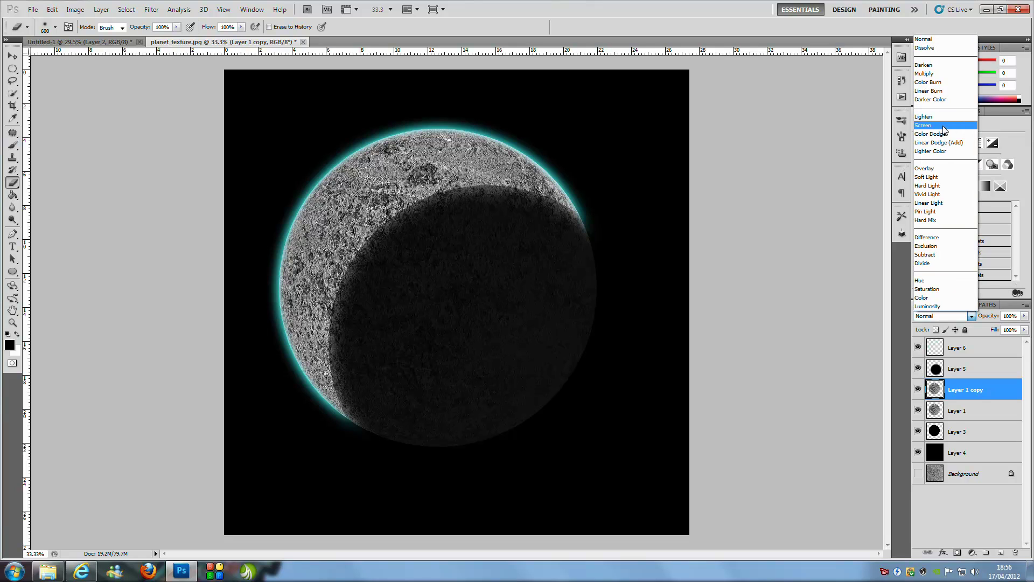
{"action": "left_click", "coordinate": [932, 168]}
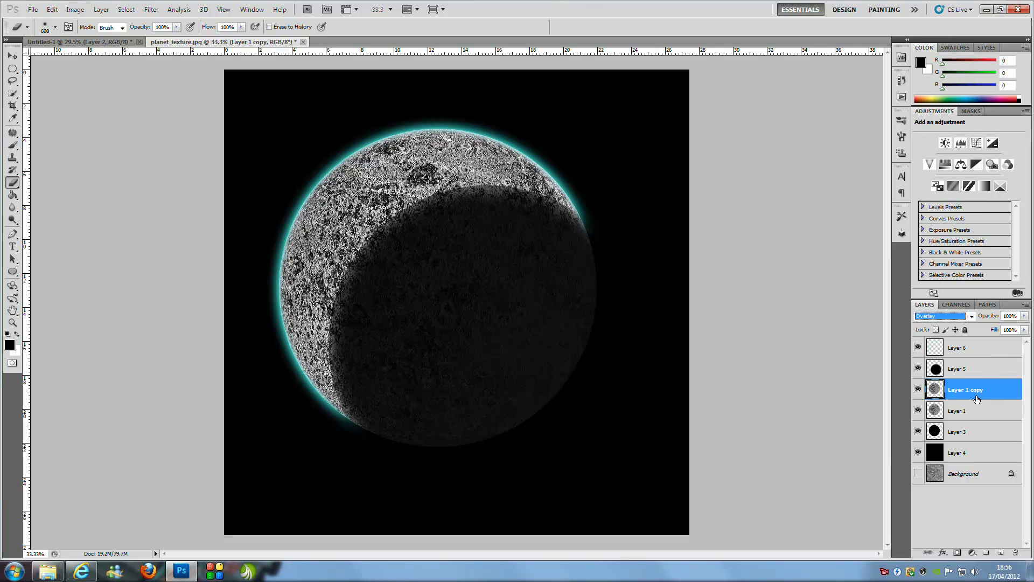
- Rotate the Overlay copy of the rock texture about 30° counterclockwise around the planet's centre
{"action": "key", "text": "ctrl+t"}
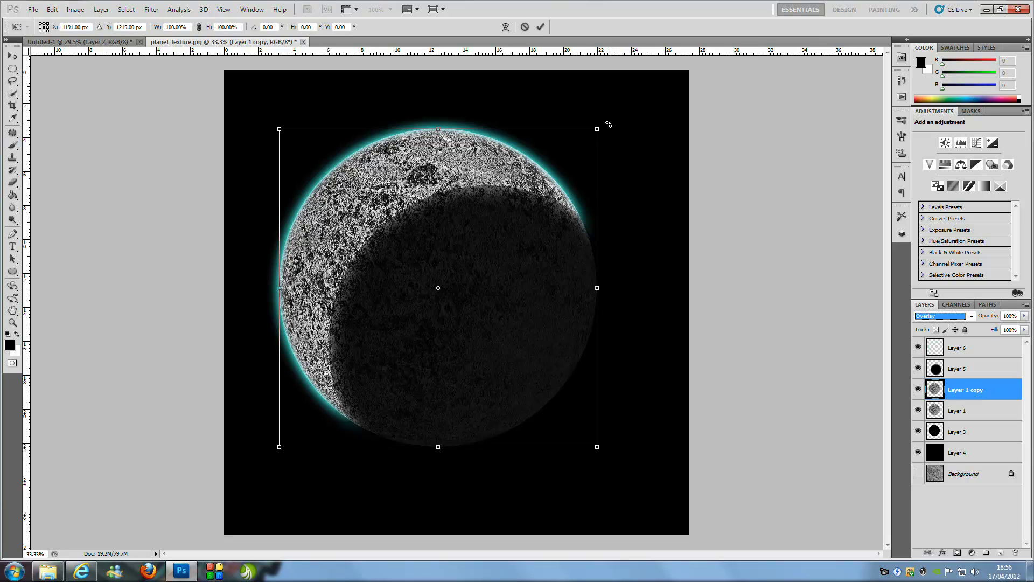
{"action": "left_click_drag", "start_coordinate": [607, 120], "coordinate": [489, 104]}
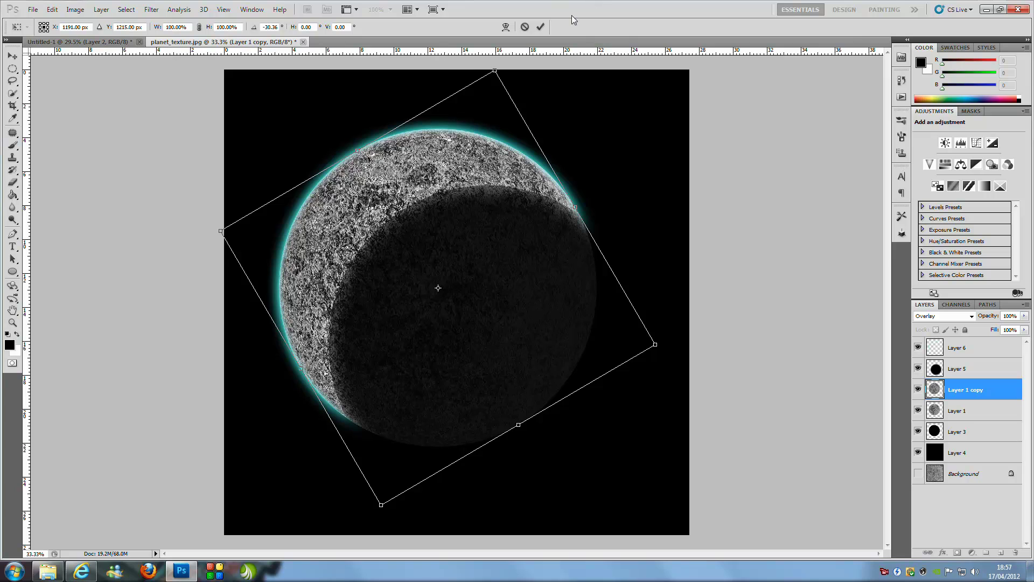
{"action": "left_click", "coordinate": [540, 27]}
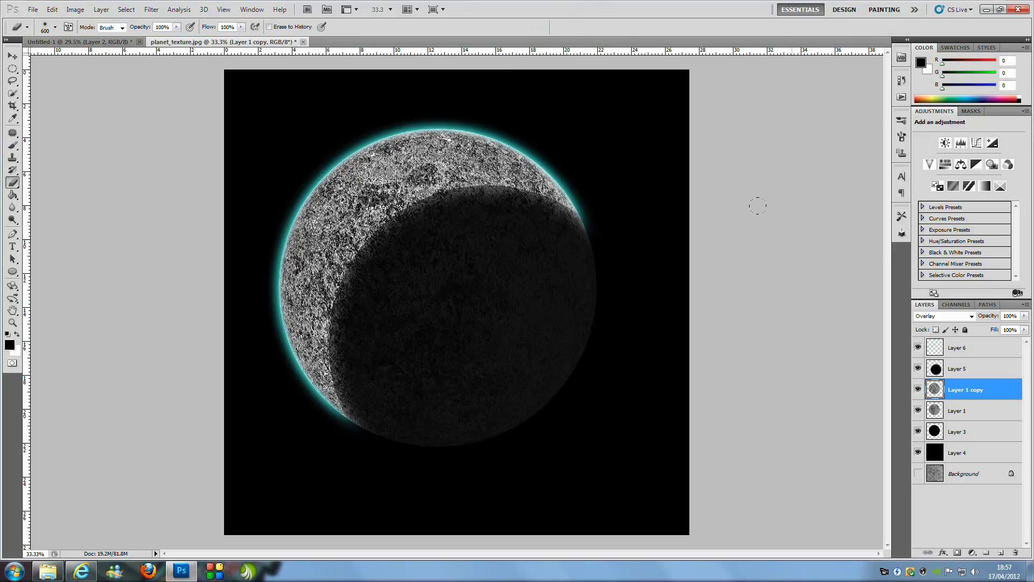
- Duplicate the rotated Overlay texture layer and rotate the new copy about 27° clockwise
{"action": "key", "text": "ctrl+j"}
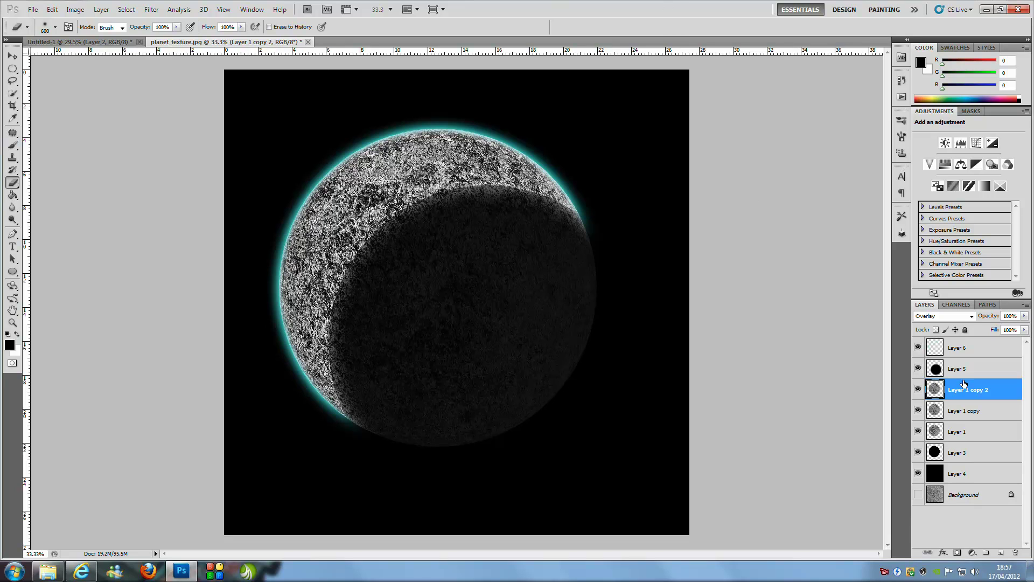
{"action": "key", "text": "ctrl+t"}
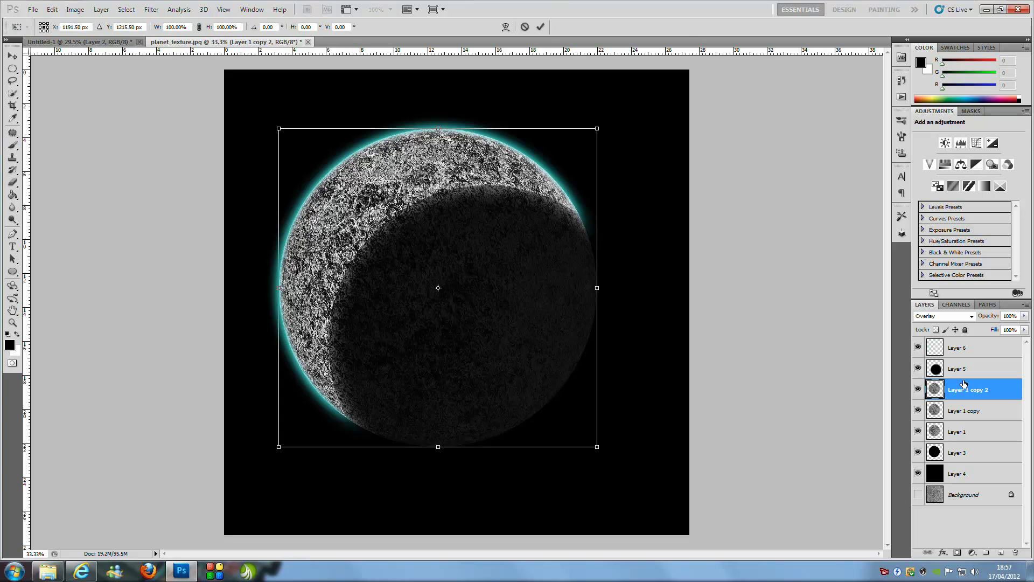
{"action": "left_click_drag", "start_coordinate": [620, 115], "coordinate": [671, 221]}
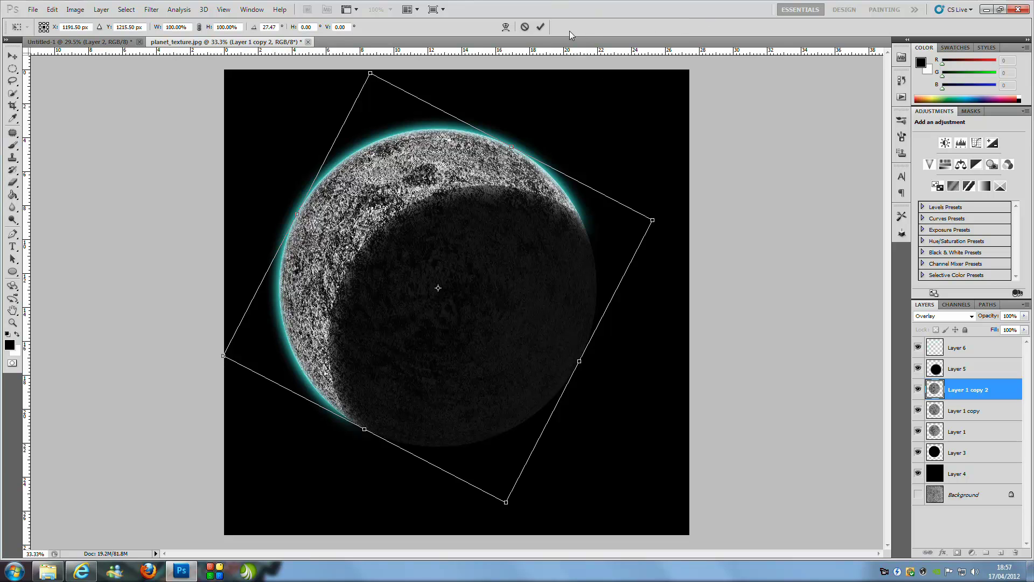
{"action": "left_click", "coordinate": [541, 27]}
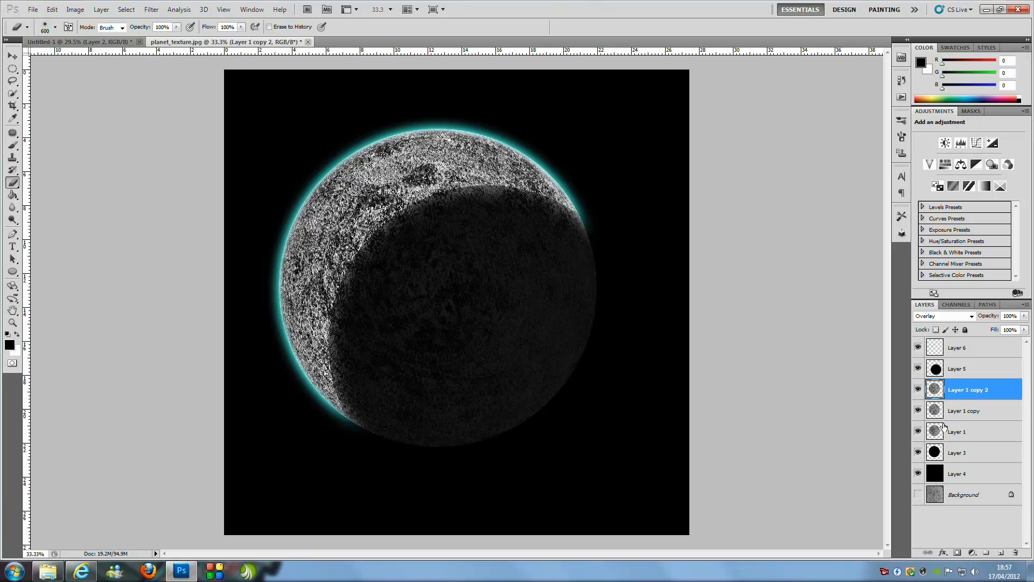
- Colorize the original Layer 1 texture with Hue/Saturation, using a blue hue slightly above 191, saturation 25 and lightness -15
{"action": "left_click", "coordinate": [993, 431]}
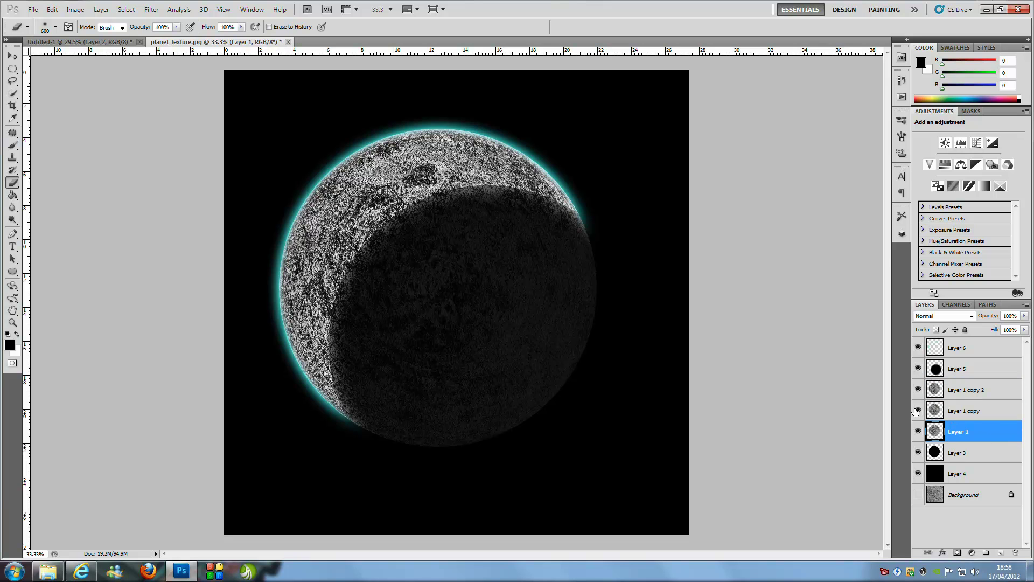
{"action": "key", "text": "ctrl+u"}
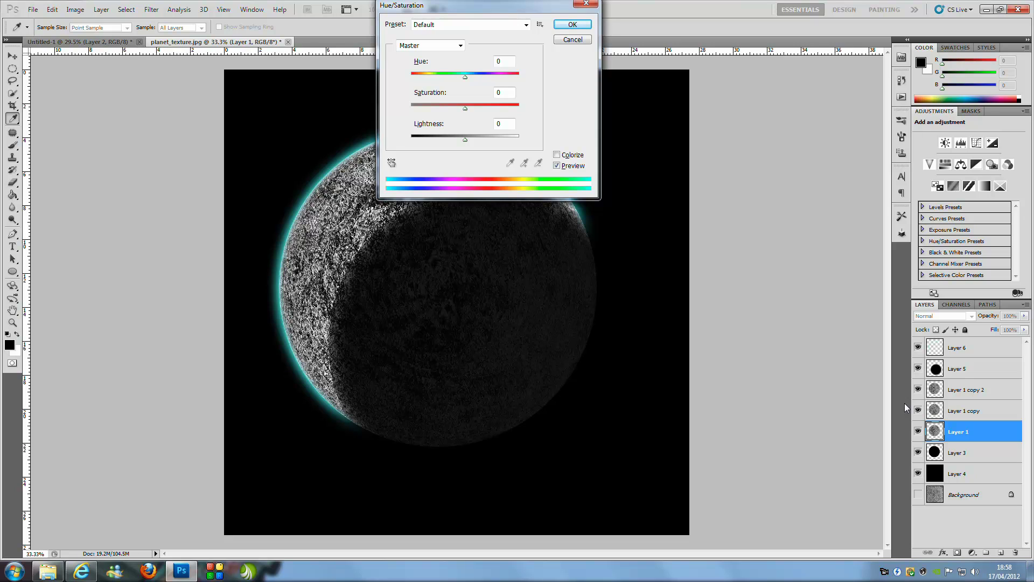
{"action": "left_click", "coordinate": [558, 155]}
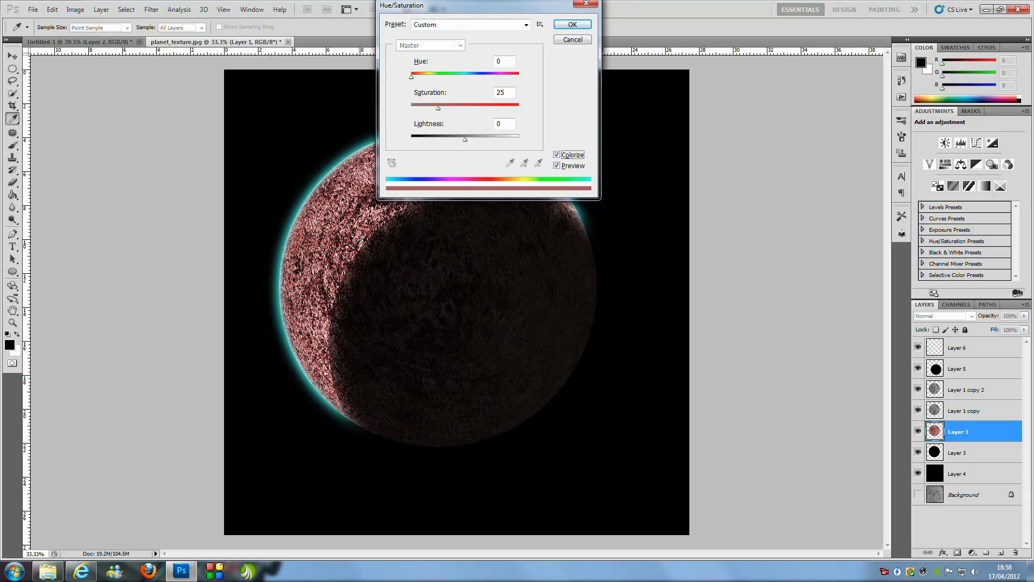
{"action": "left_click_drag", "start_coordinate": [412, 76], "coordinate": [469, 76]}
{"action": "left_click_drag", "start_coordinate": [464, 139], "coordinate": [456, 137]}
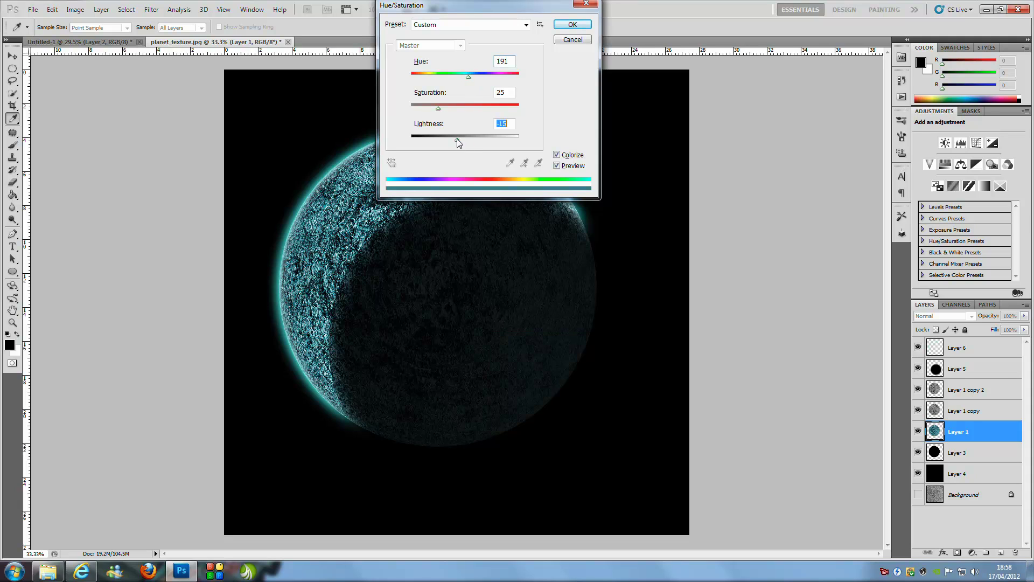
{"action": "left_click_drag", "start_coordinate": [468, 76], "coordinate": [470, 76]}
{"action": "left_click", "coordinate": [566, 25]}
{"action": "key", "text": "e"}
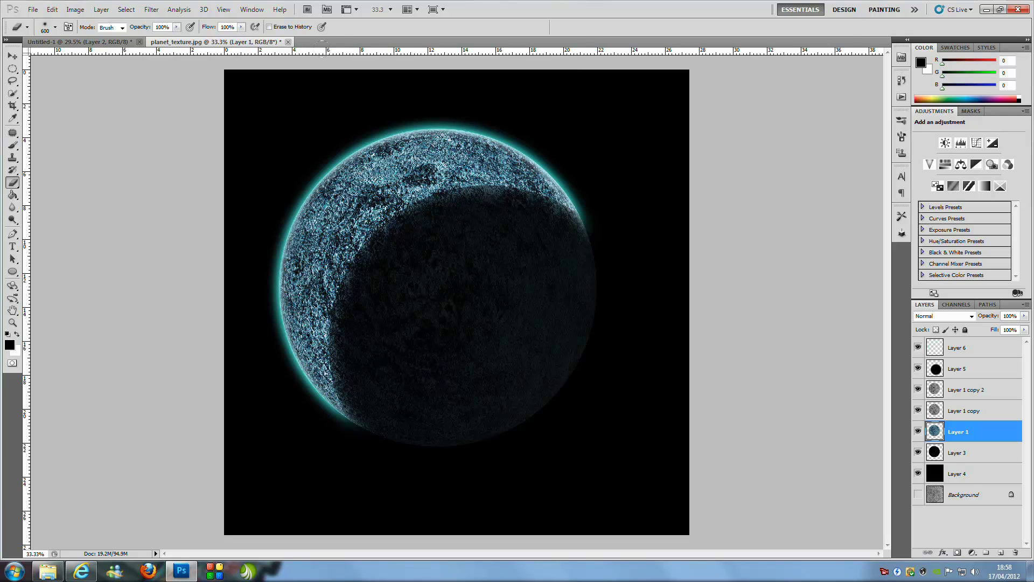
- Switch to the Untitled-1 document to examine the planet composed over the starfield
{"action": "left_click", "coordinate": [75, 42]}
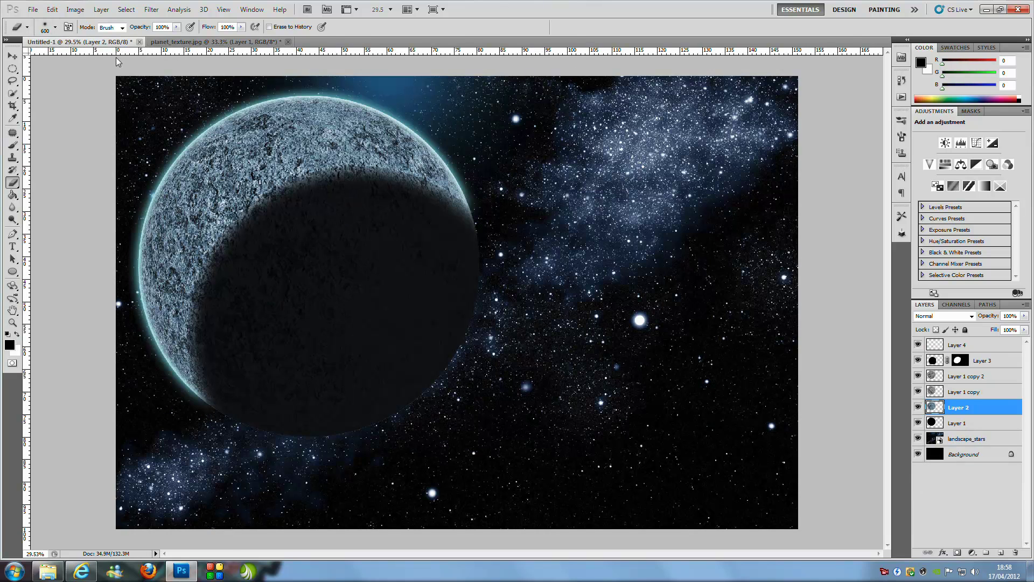